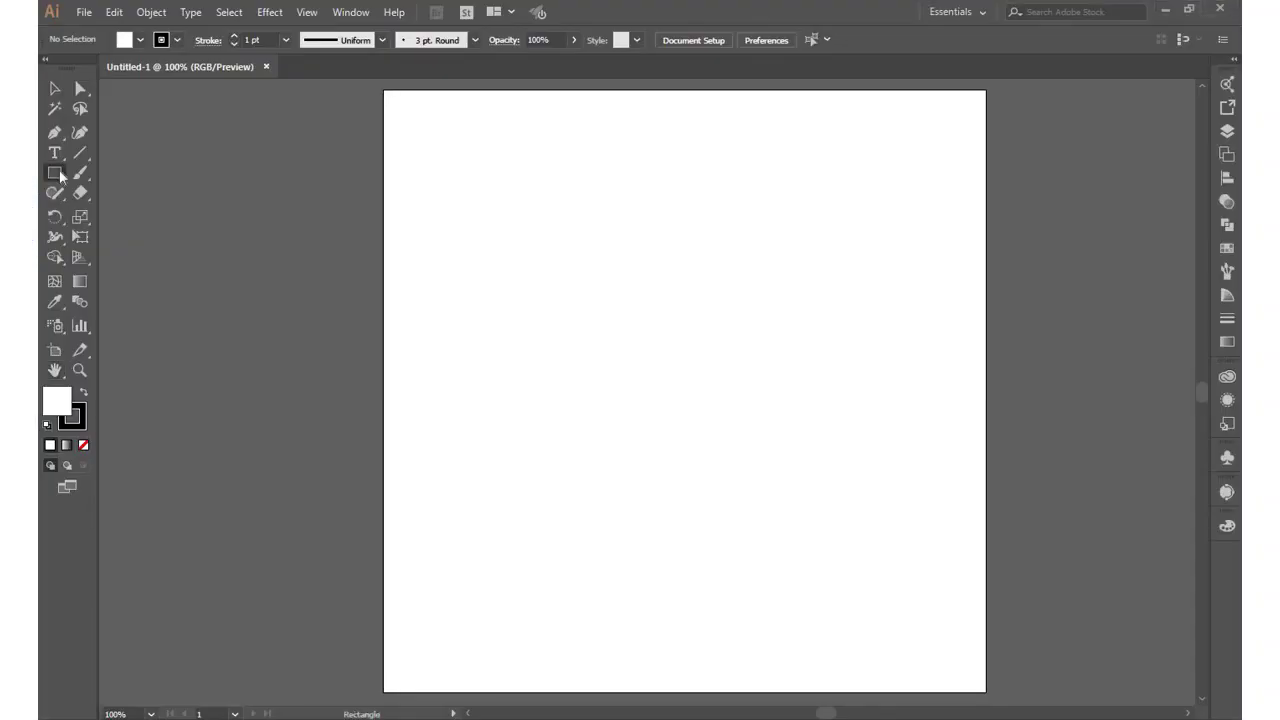
- Draw a white rectangle 4.28 in wide and stretch it to about 7.79 in tall
click(58, 174)
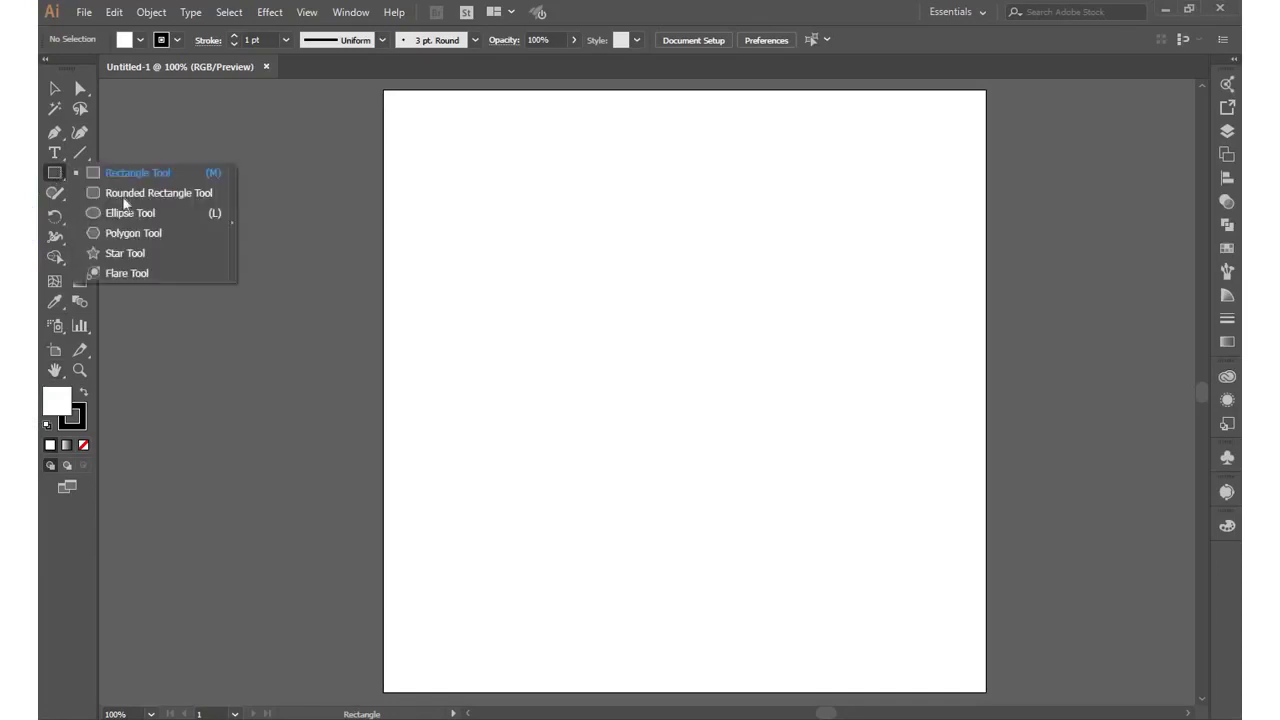
click(132, 176)
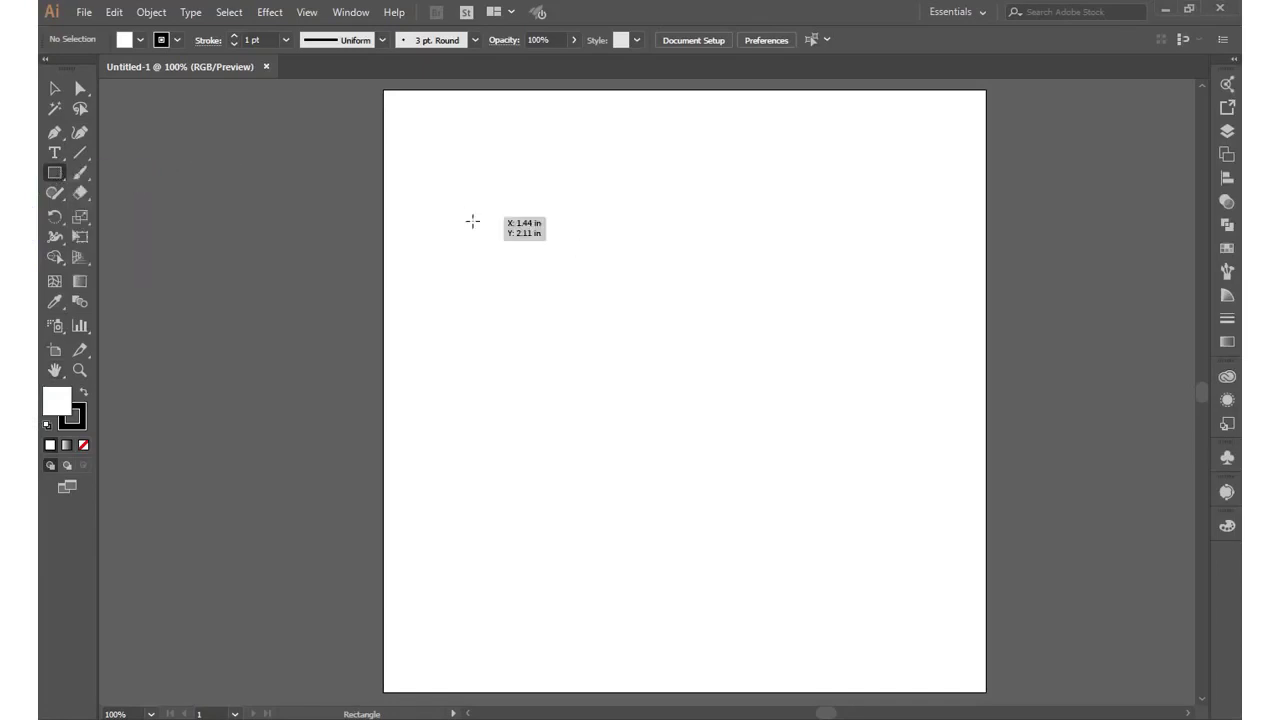
drag(473, 221, 533, 346)
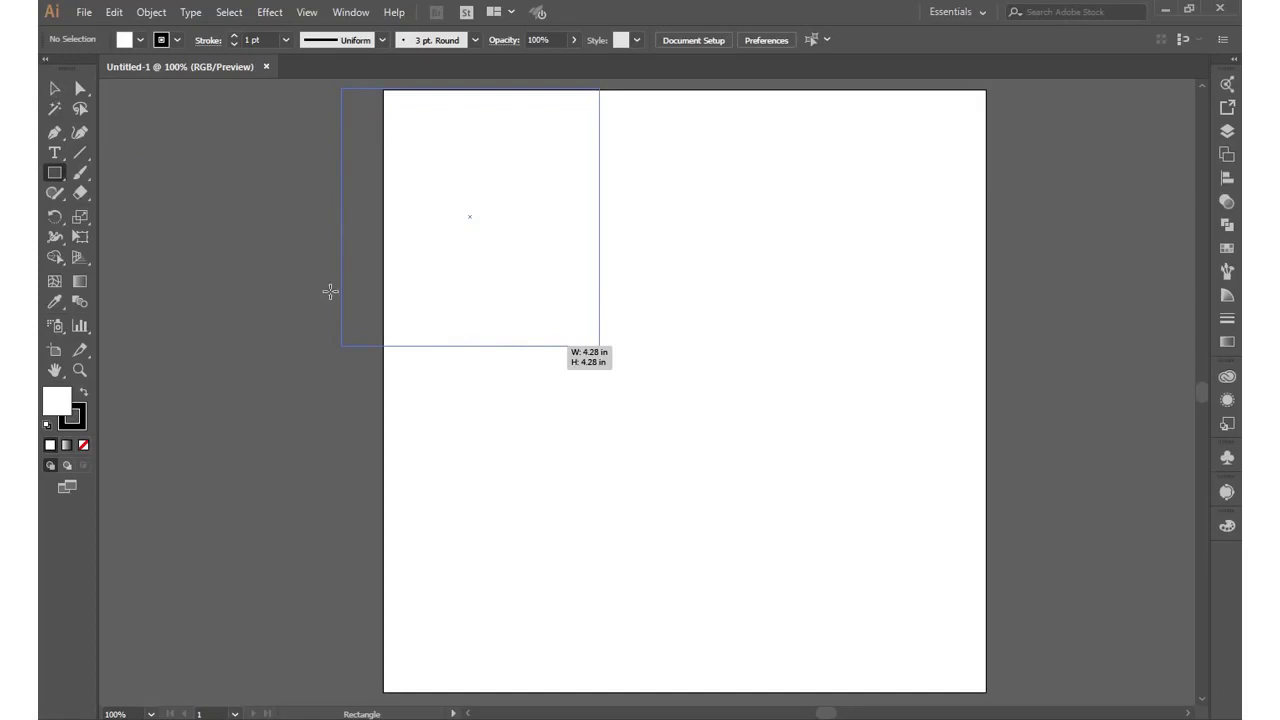
drag(335, 294, 336, 292)
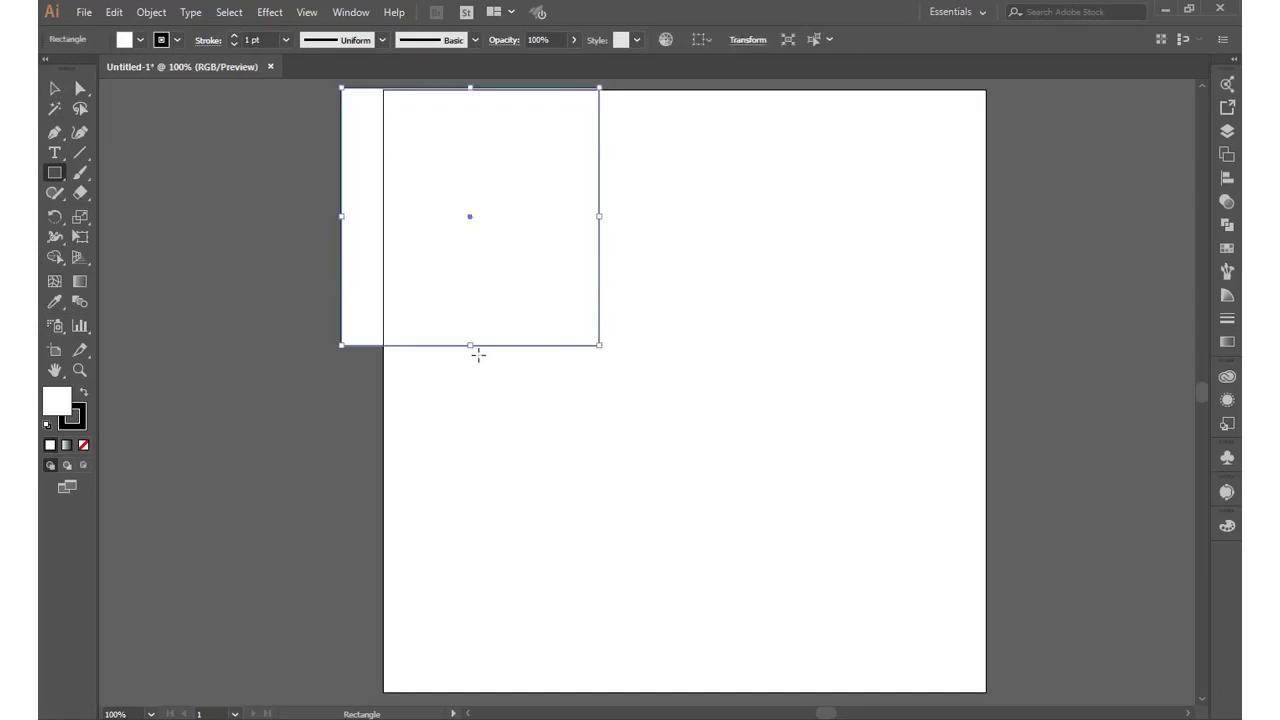
drag(471, 461, 470, 557)
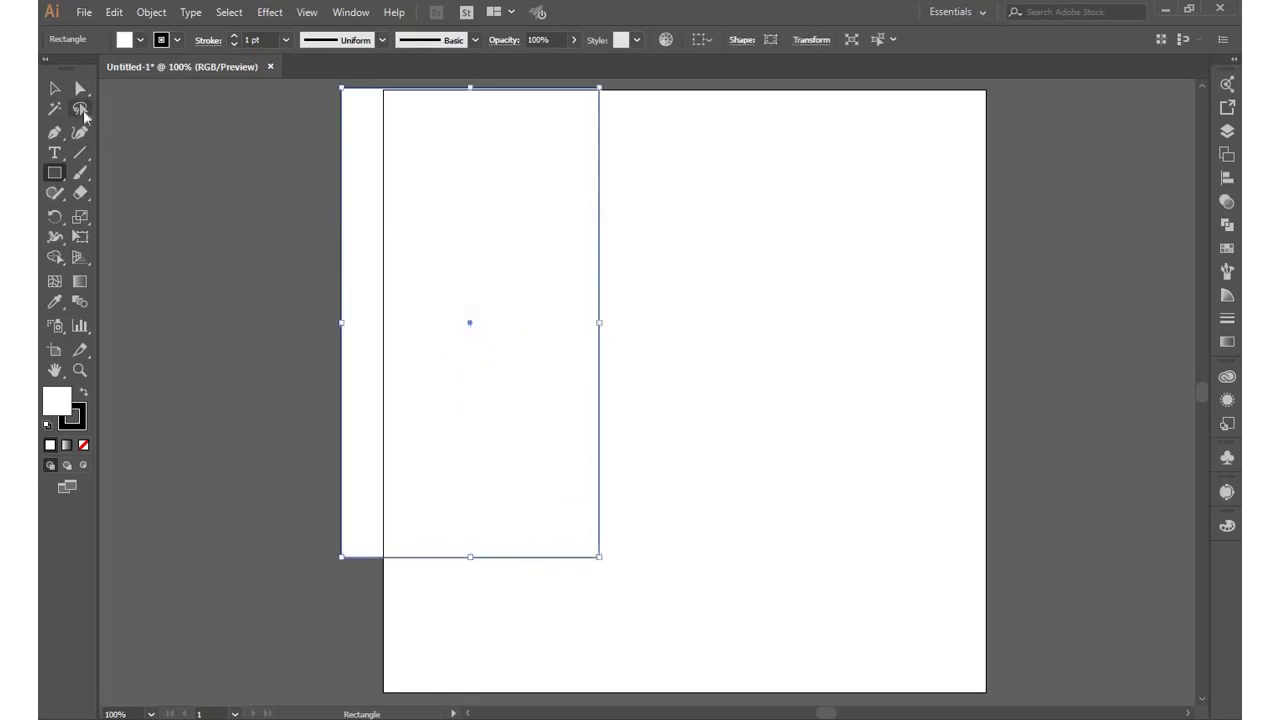
click(55, 88)
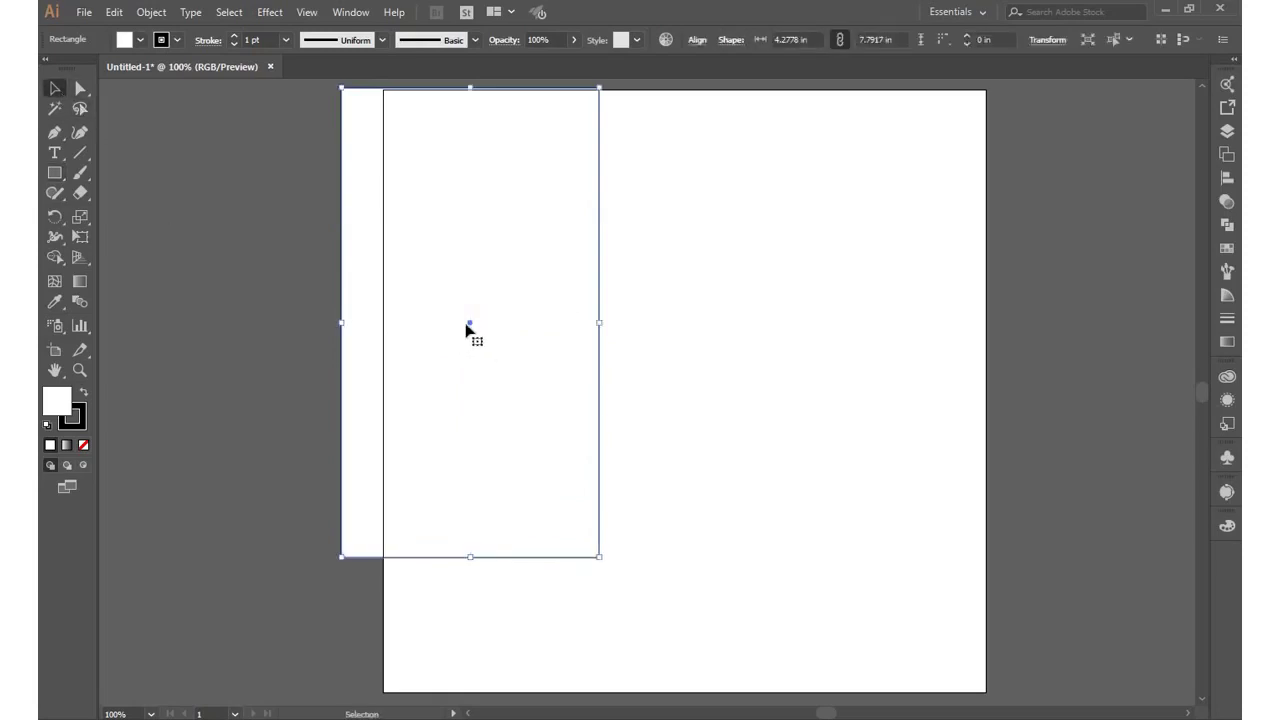
- Remove the rectangle's fill, narrow it to 3.54 in with 0.66 in corners, and duplicate it rightward
mouse_move(468, 331)
mouse_down()
mouse_move(614, 417)
mouse_move(609, 384)
mouse_up()
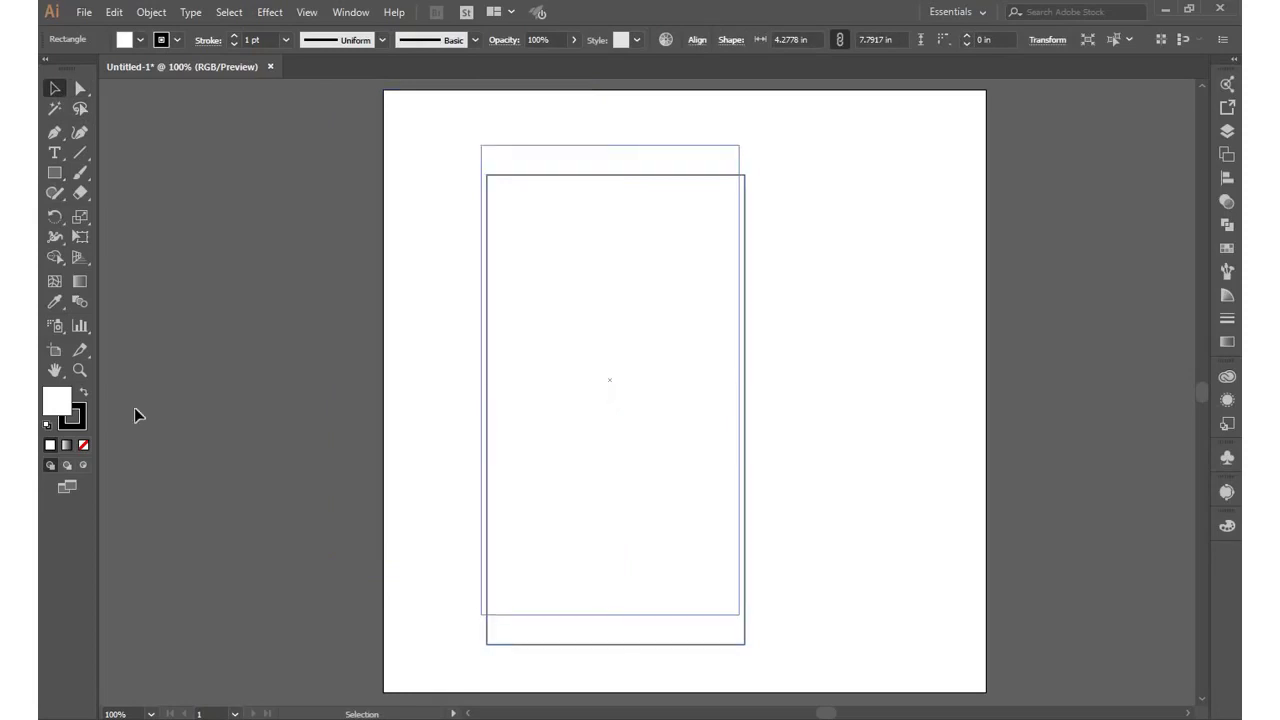
click(83, 446)
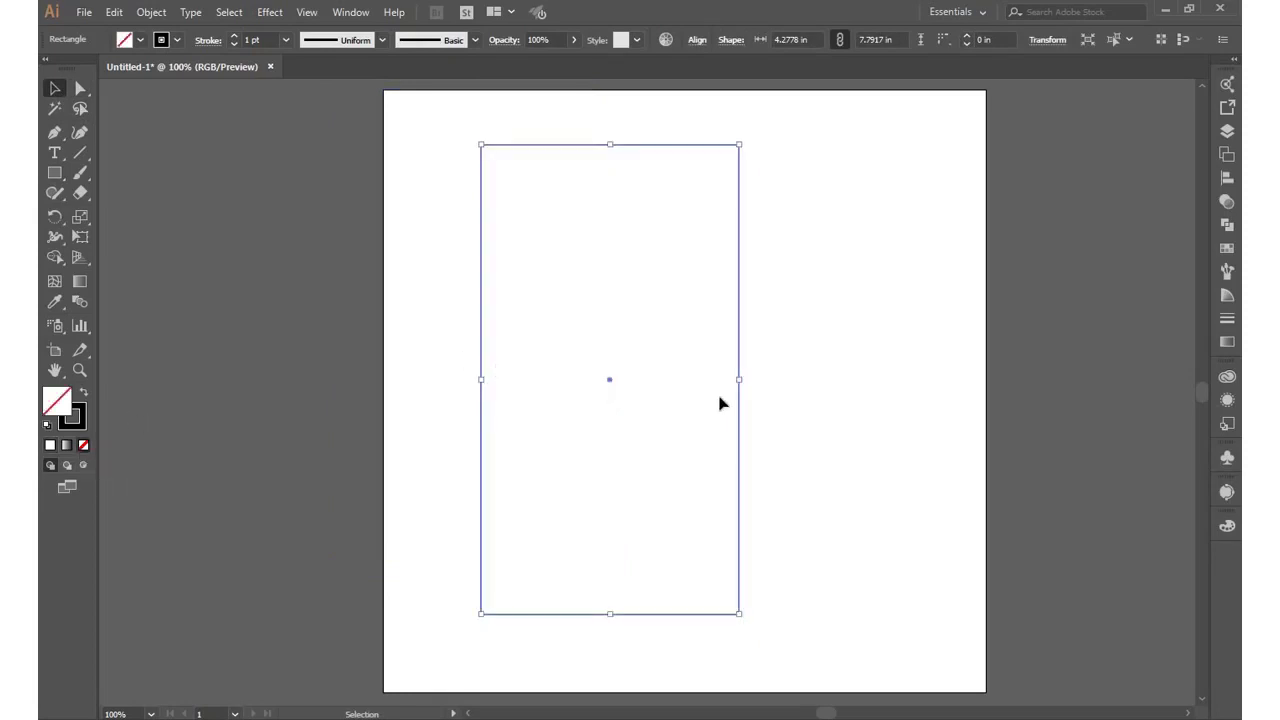
drag(737, 379, 695, 379)
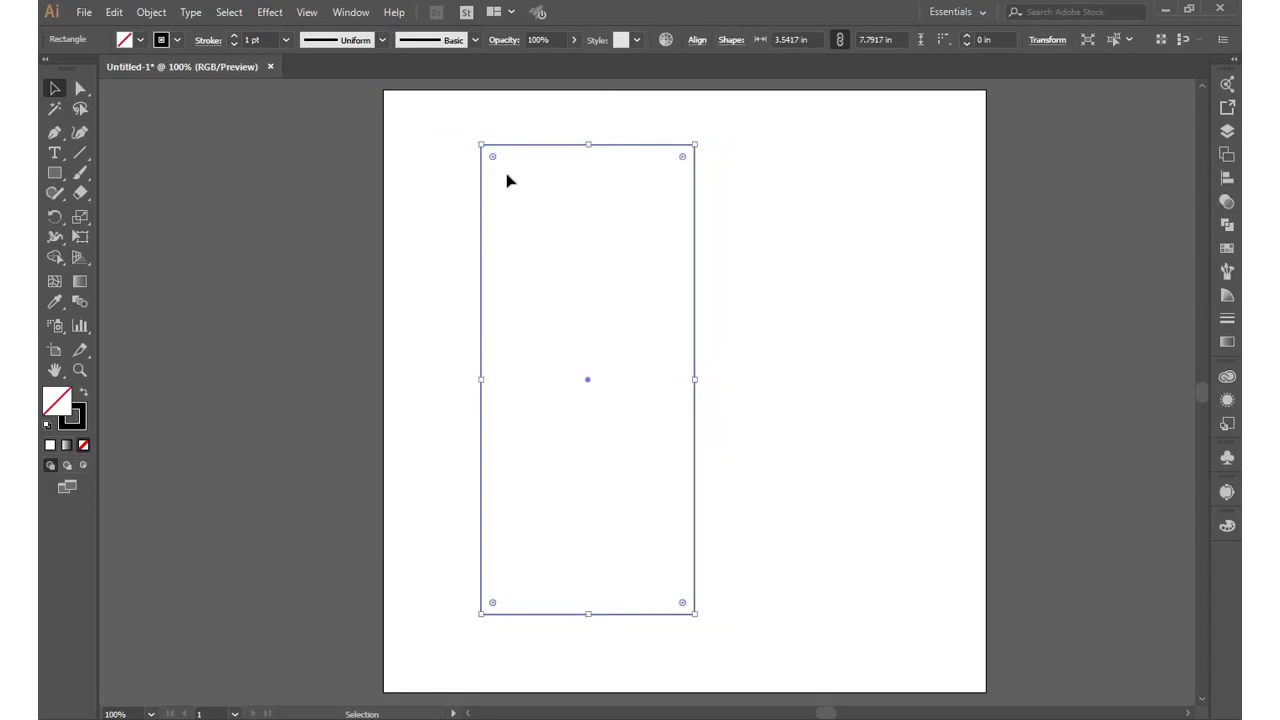
drag(491, 157, 507, 203)
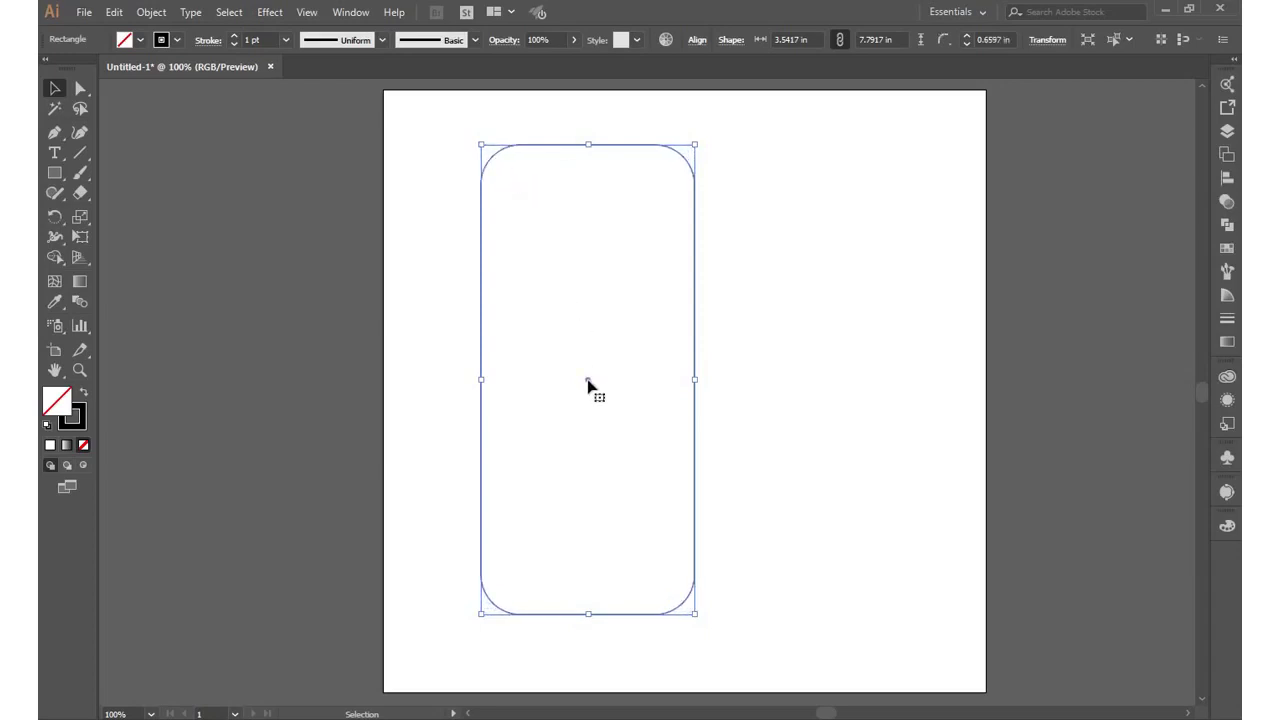
drag(588, 385, 743, 383)
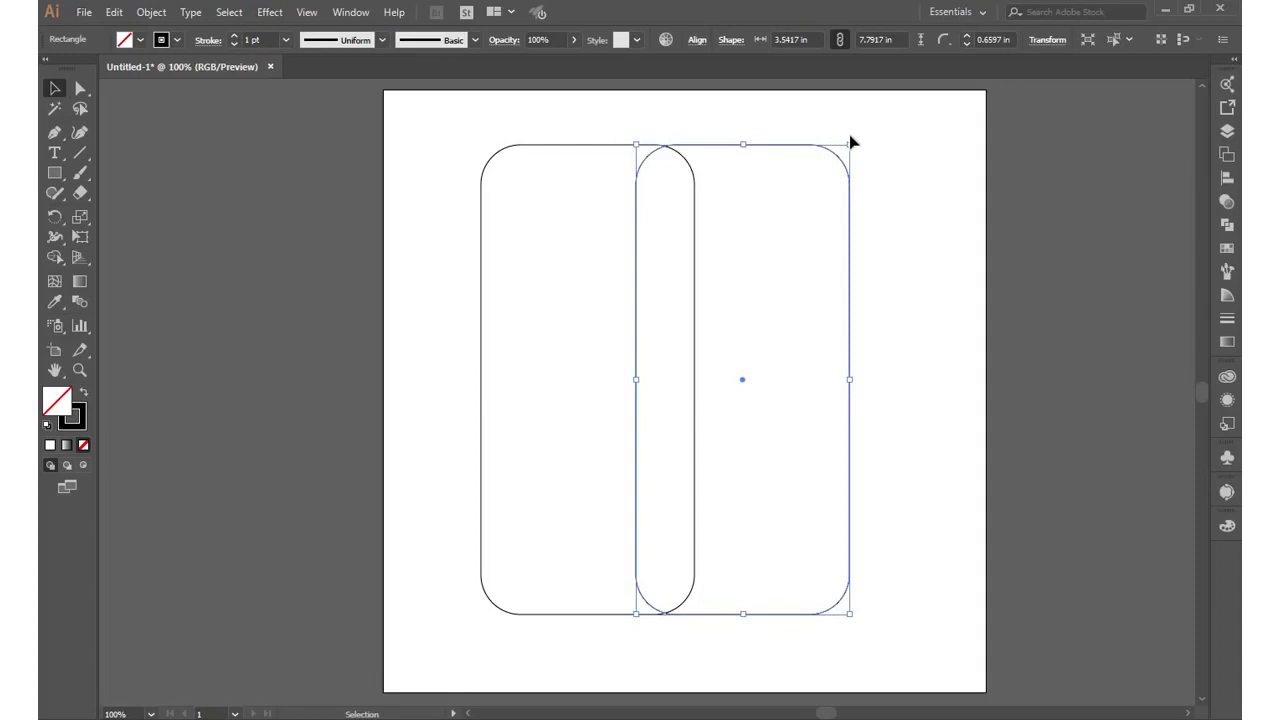
- Rotate one copy horizontal across the top, place an upright copy at right, then select all four
mouse_move(848, 140)
mouse_down()
mouse_move(940, 214)
mouse_move(977, 363)
mouse_move(980, 443)
mouse_move(958, 492)
mouse_move(963, 476)
mouse_up()
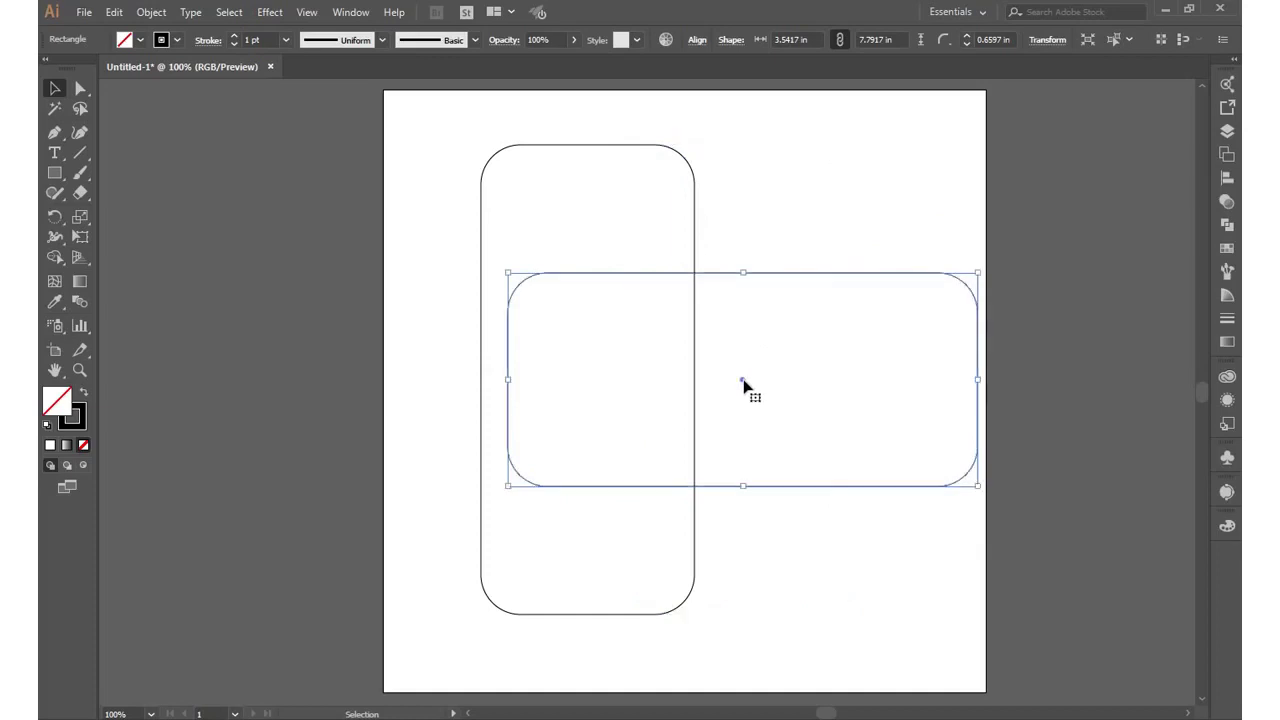
mouse_move(743, 383)
mouse_down()
mouse_move(717, 254)
mouse_move(717, 510)
mouse_move(717, 351)
mouse_up()
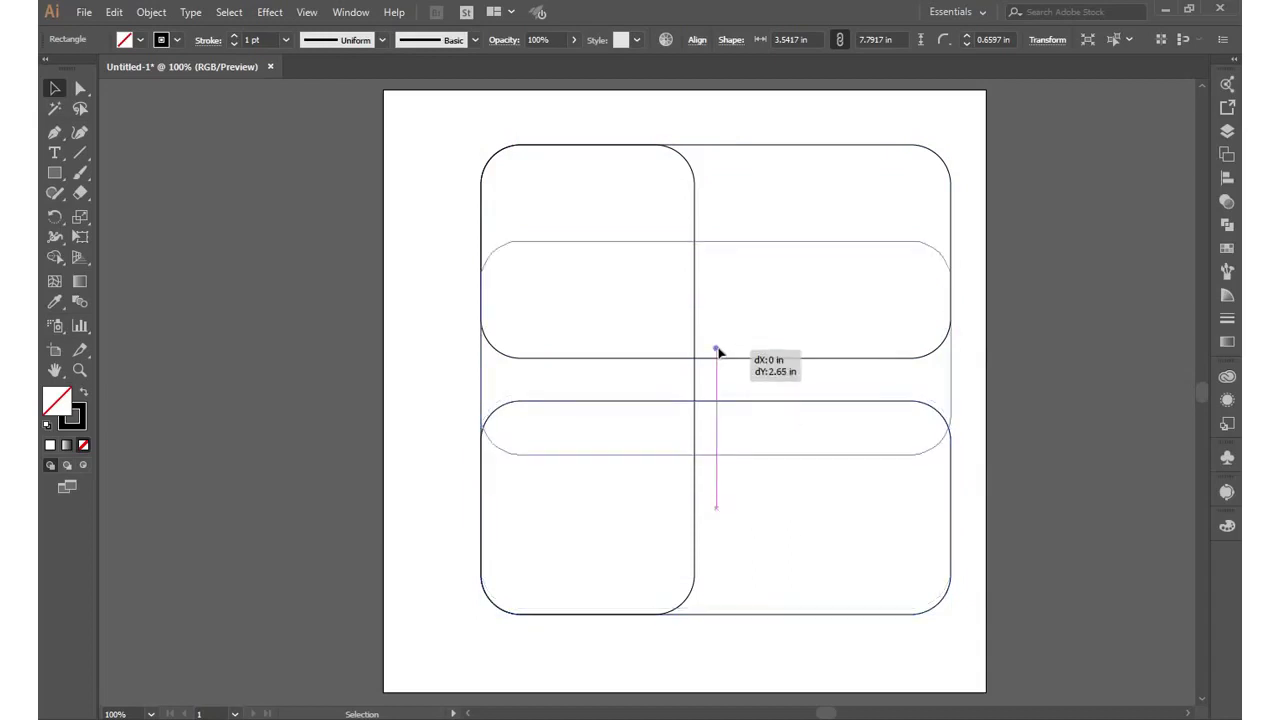
mouse_move(898, 277)
mouse_down()
mouse_move(946, 251)
mouse_move(968, 361)
mouse_move(903, 571)
mouse_move(834, 620)
mouse_move(842, 629)
mouse_up()
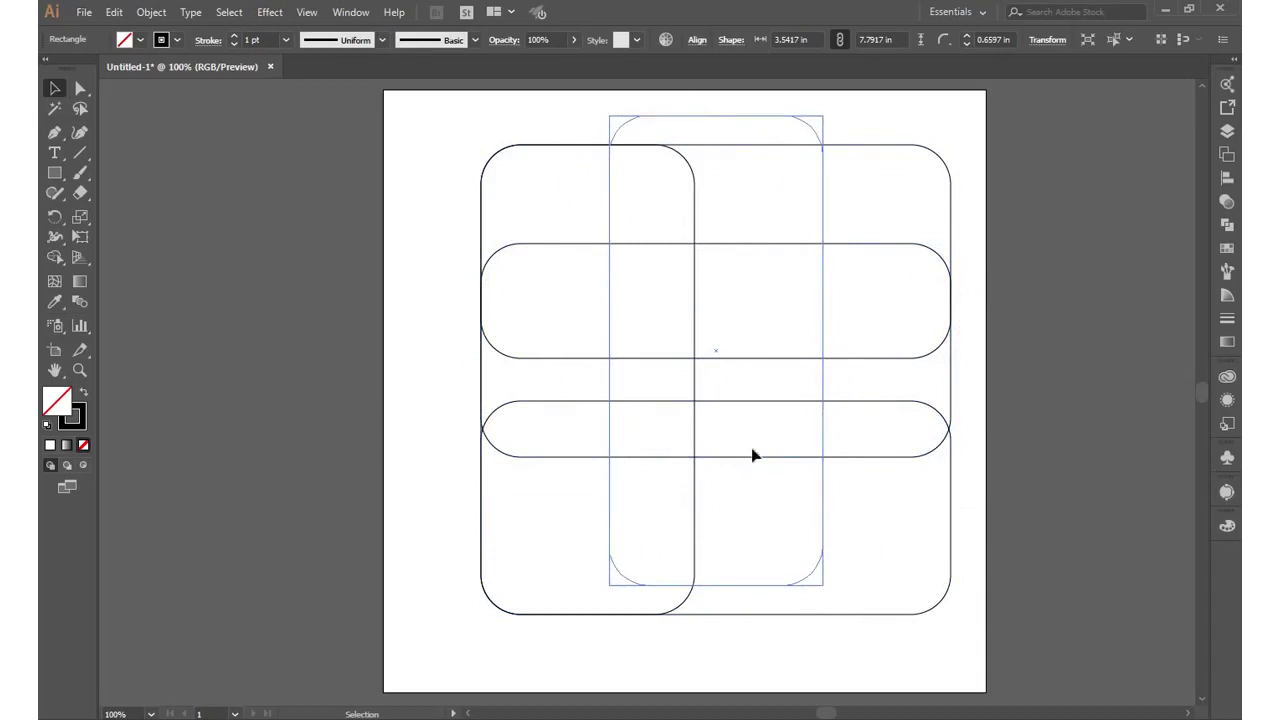
mouse_move(728, 370)
mouse_down()
mouse_move(829, 443)
mouse_move(831, 386)
mouse_move(843, 388)
mouse_up()
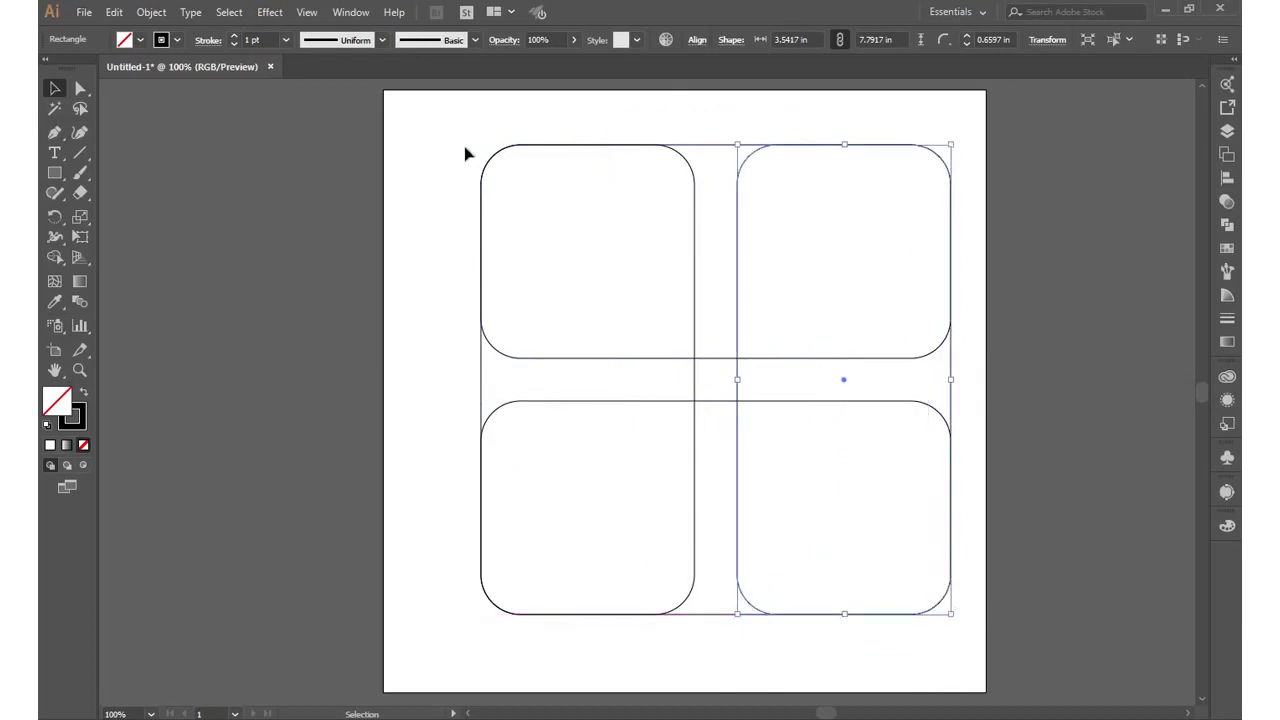
drag(440, 108, 967, 656)
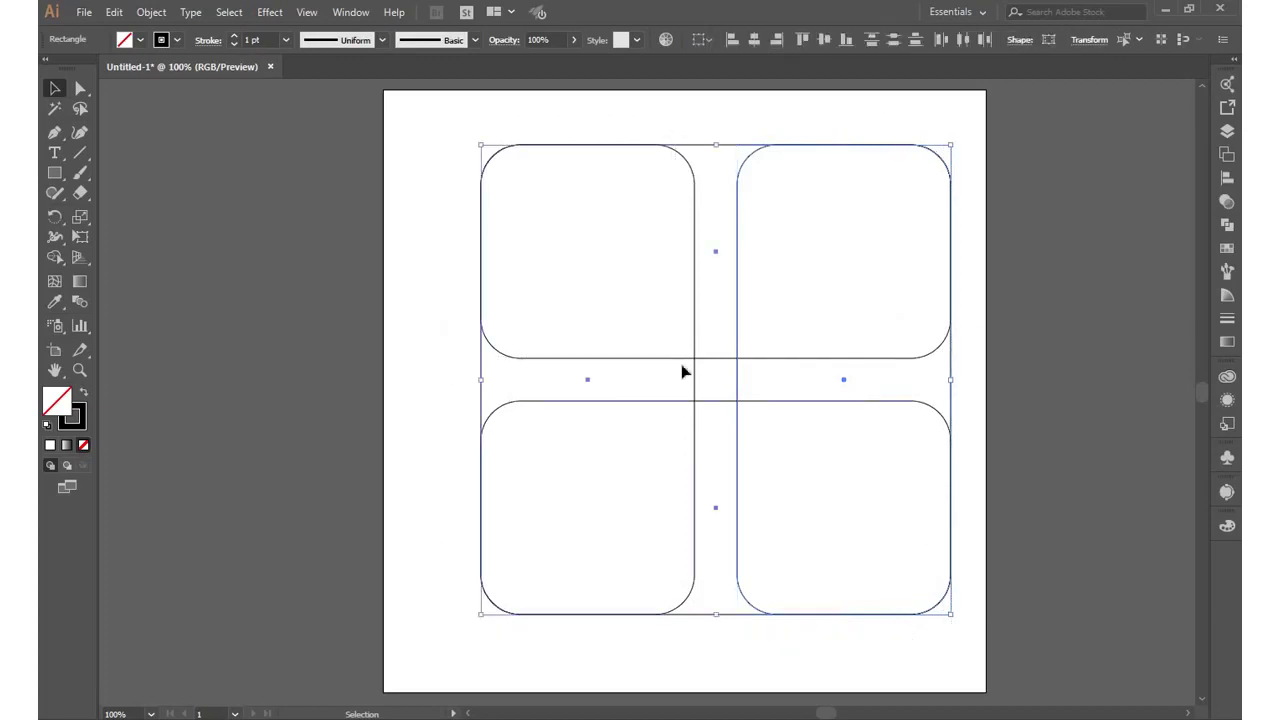
- Use Shape Builder to merge each of the four rectangles with its adjoining overlap strip
click(55, 257)
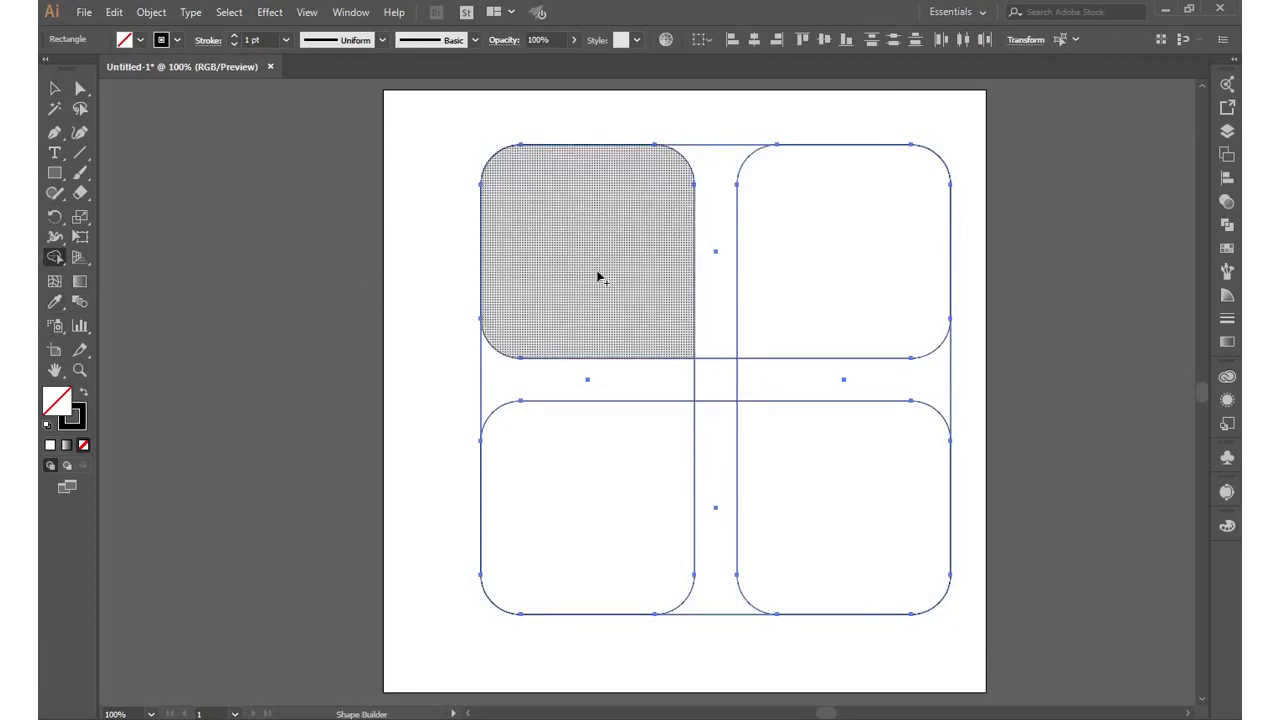
drag(599, 278, 858, 292)
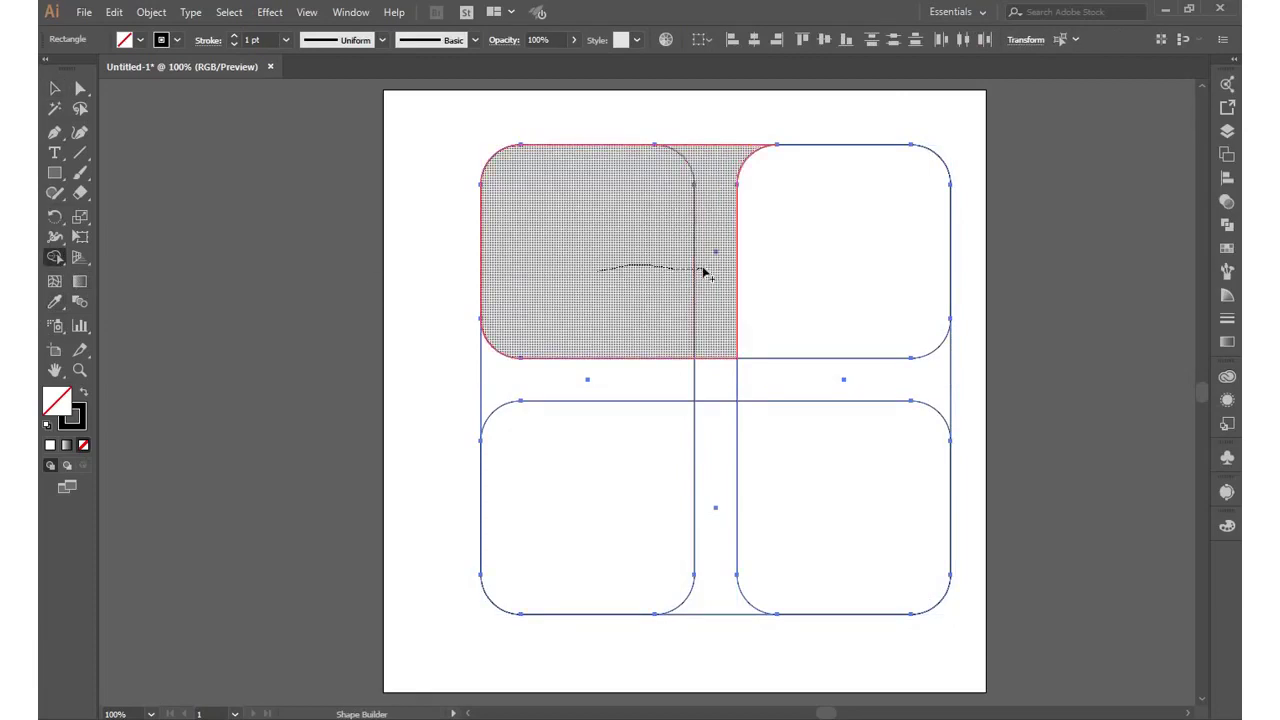
drag(857, 292, 857, 394)
drag(822, 557, 732, 549)
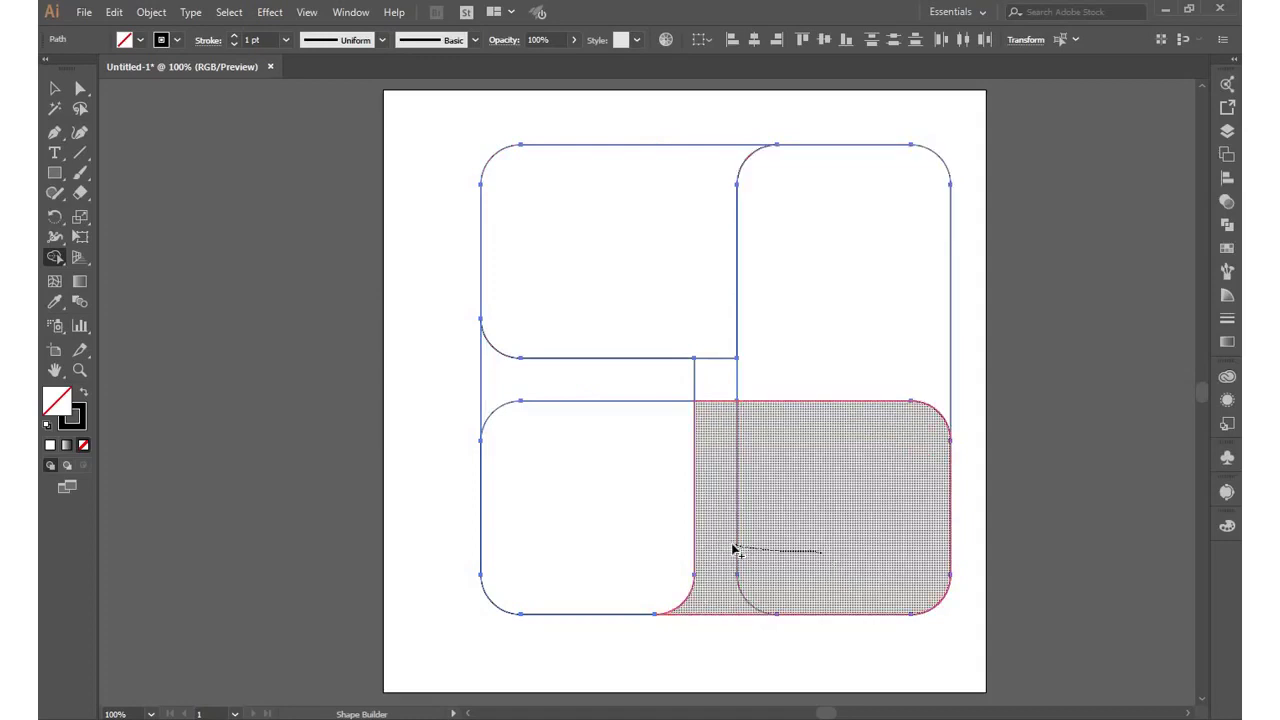
drag(566, 488, 563, 394)
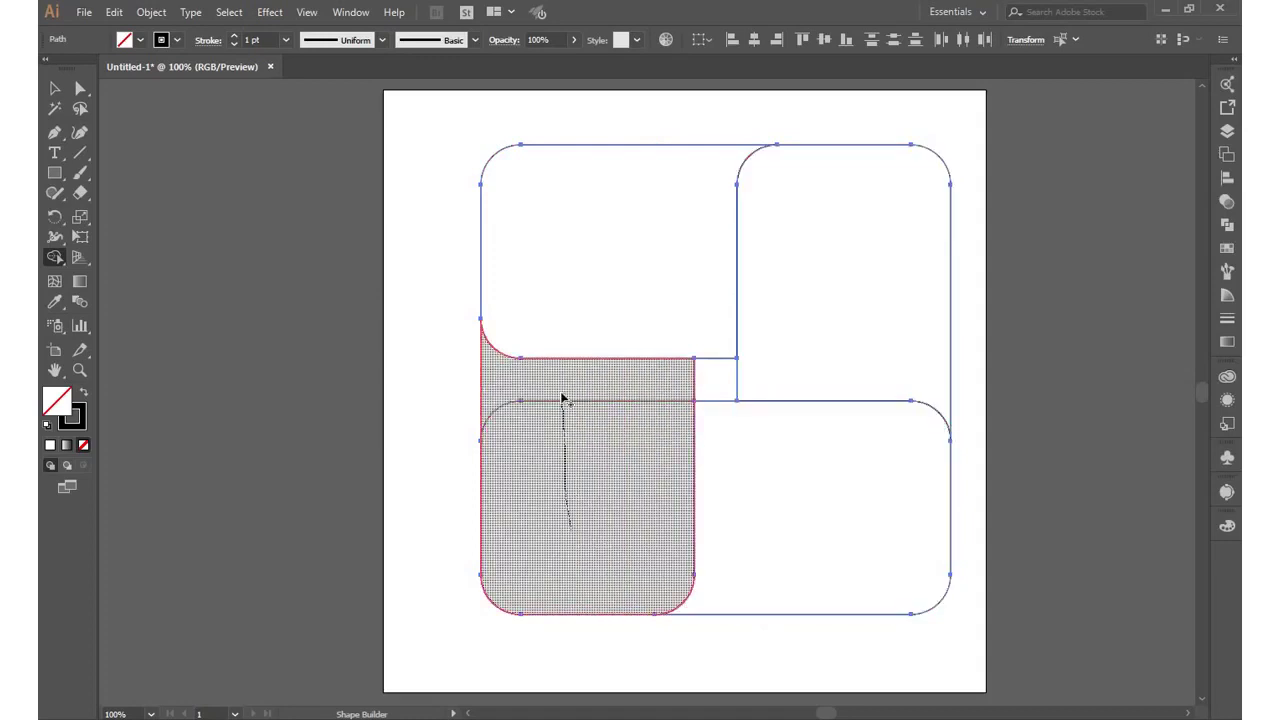
click(55, 88)
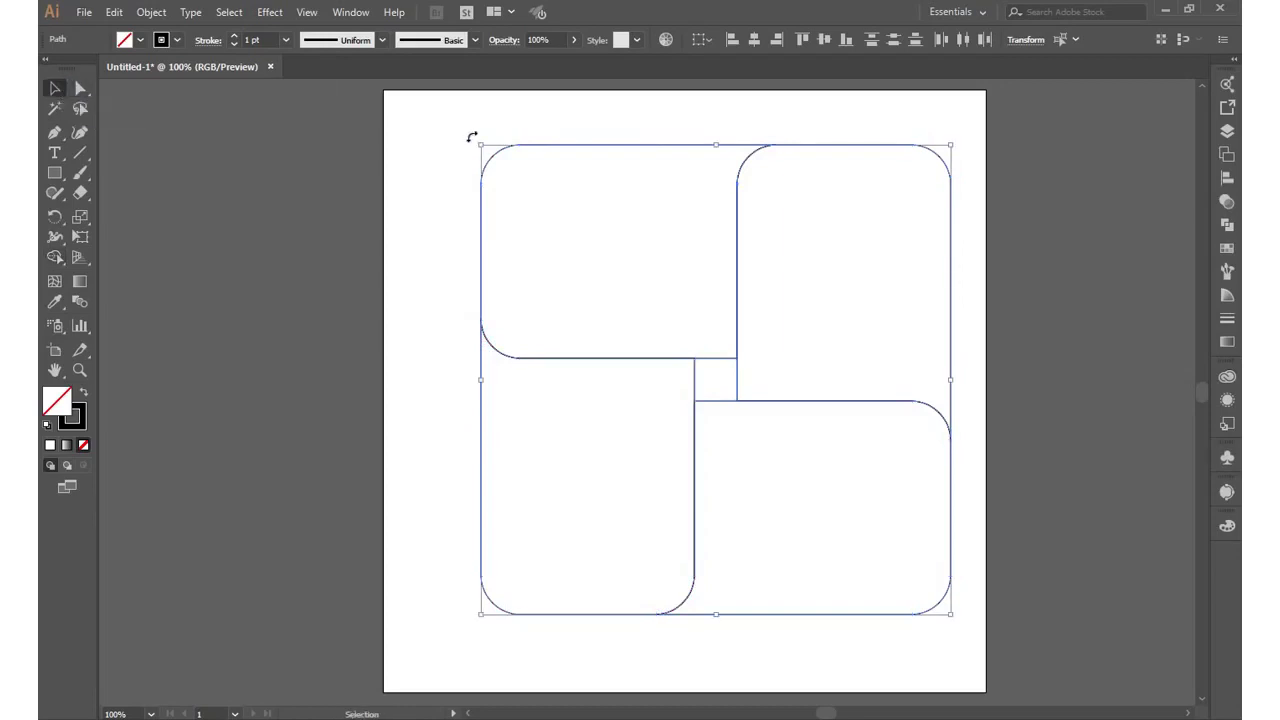
- Rotate the pinwheel into a diamond orientation and resize it to about 9.28 in across
mouse_move(472, 136)
mouse_down()
mouse_move(330, 471)
mouse_move(355, 447)
mouse_up()
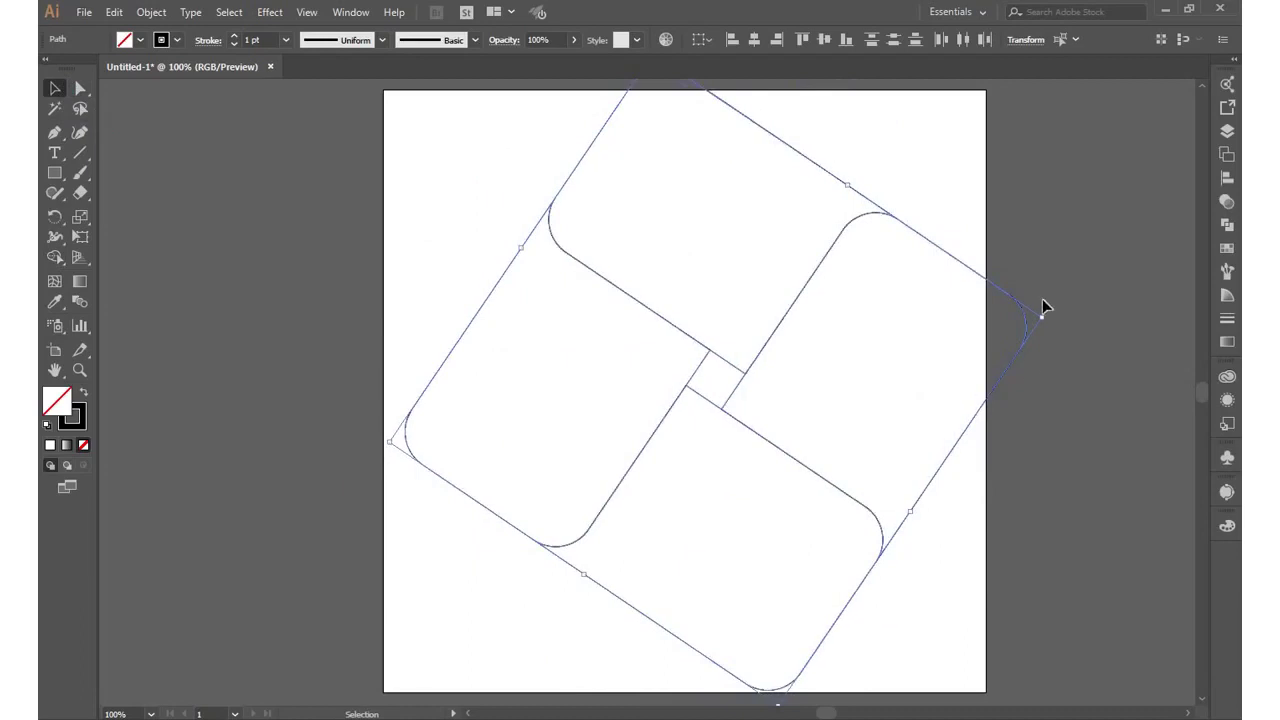
drag(1042, 316, 992, 315)
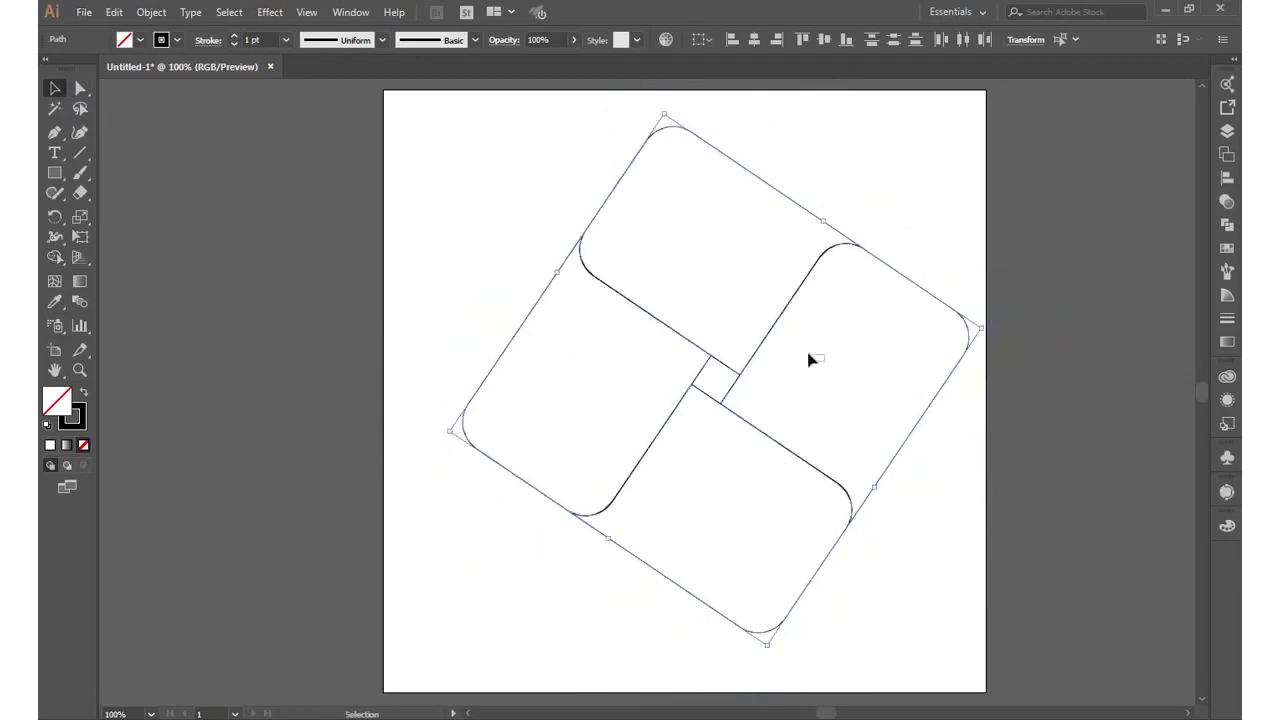
mouse_move(822, 352)
mouse_down()
mouse_move(802, 358)
mouse_move(822, 387)
mouse_up()
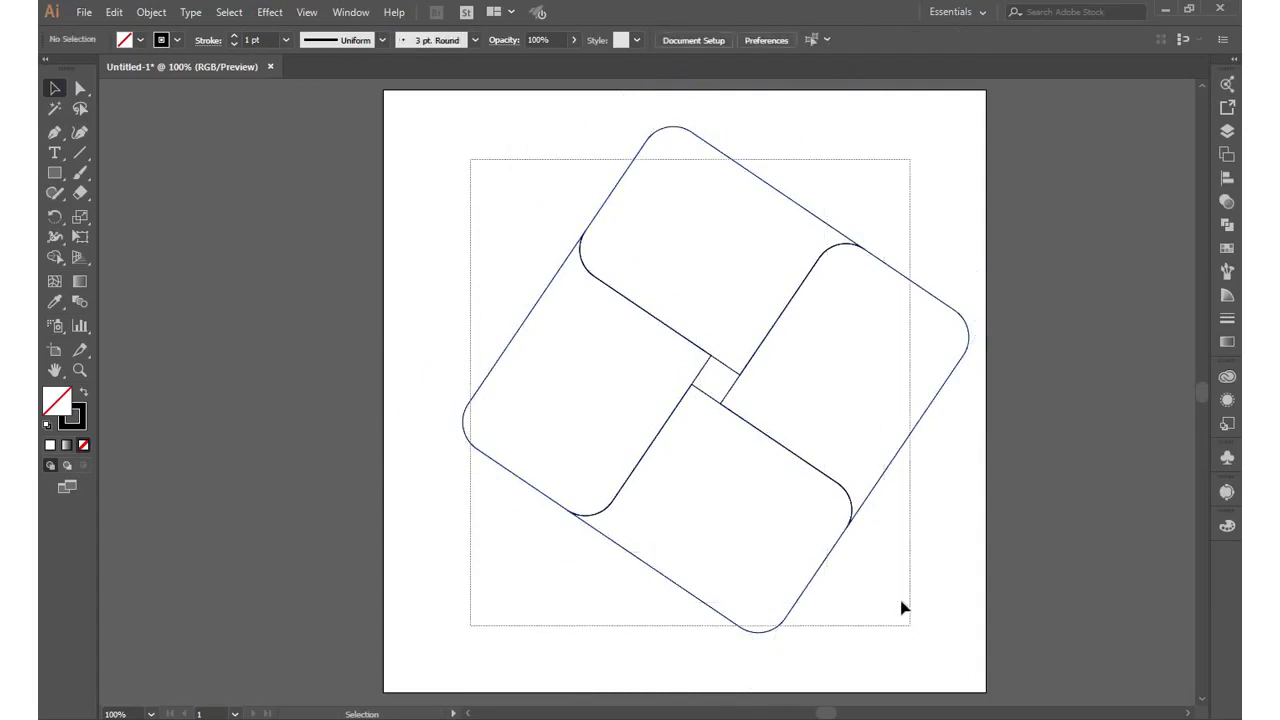
- Reselect the whole pinwheel and shift it slightly up and to the left
drag(471, 157, 905, 618)
click(826, 477)
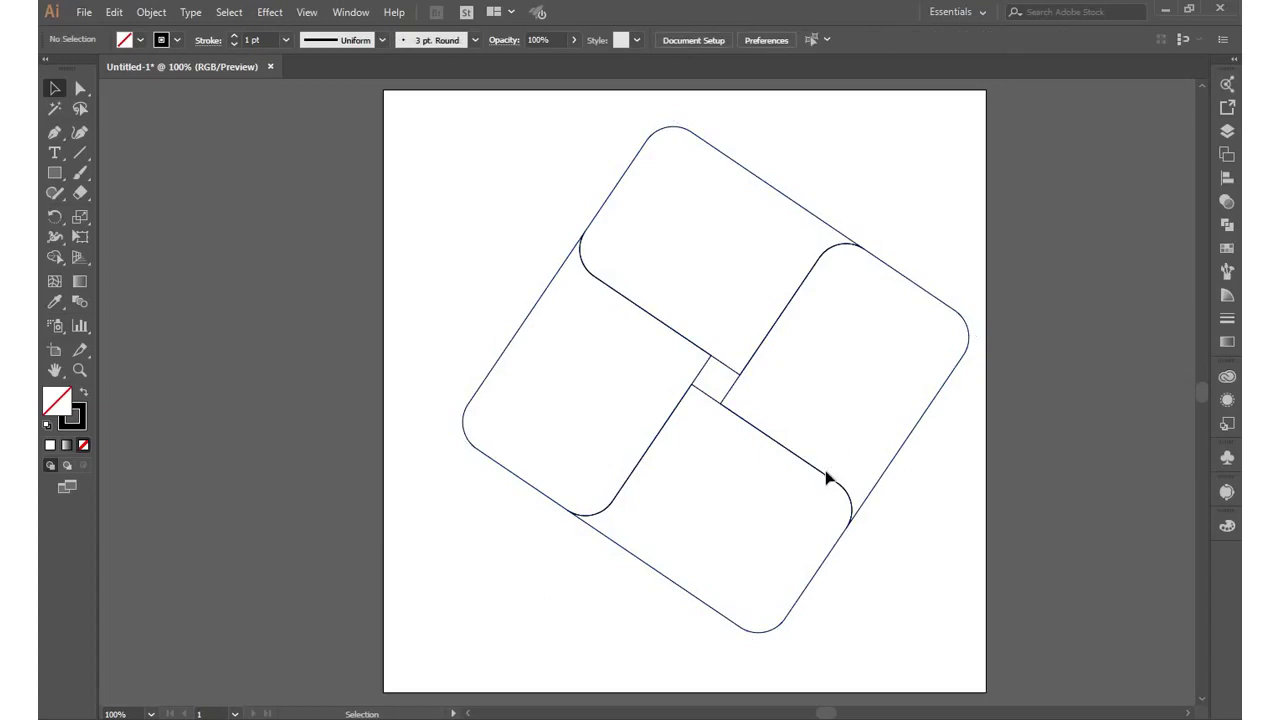
drag(508, 106, 917, 620)
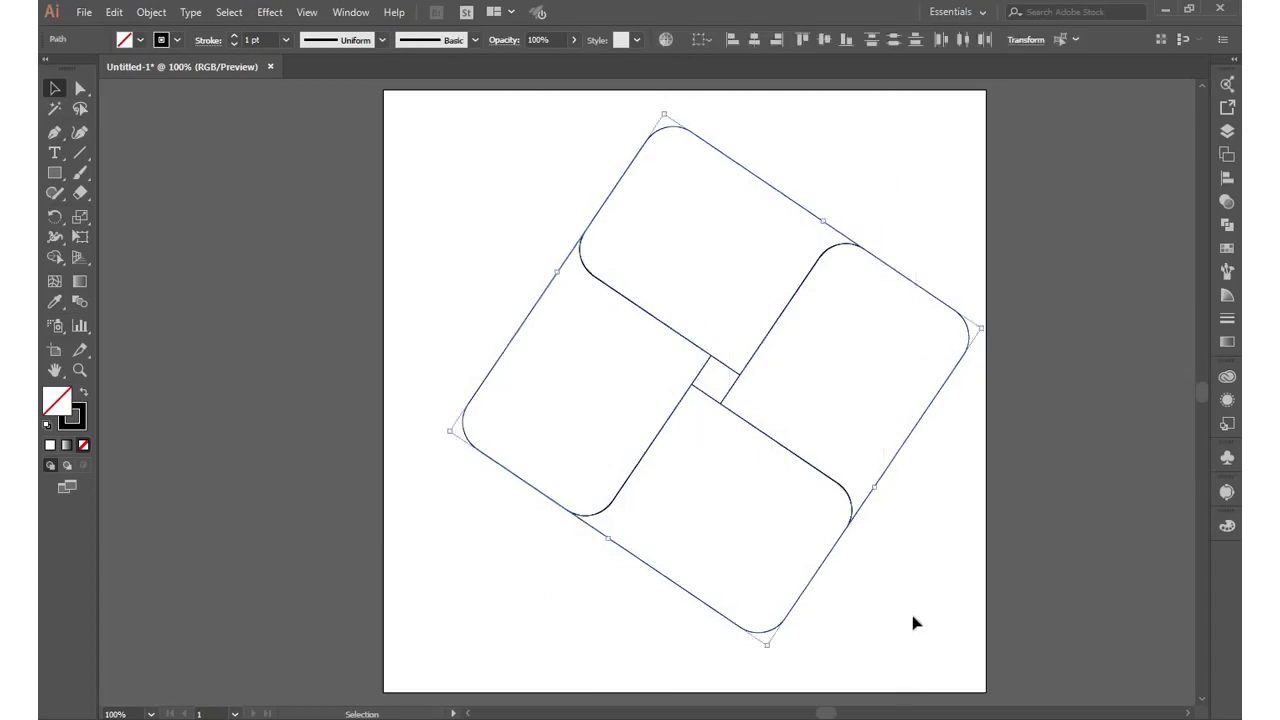
drag(816, 474, 796, 467)
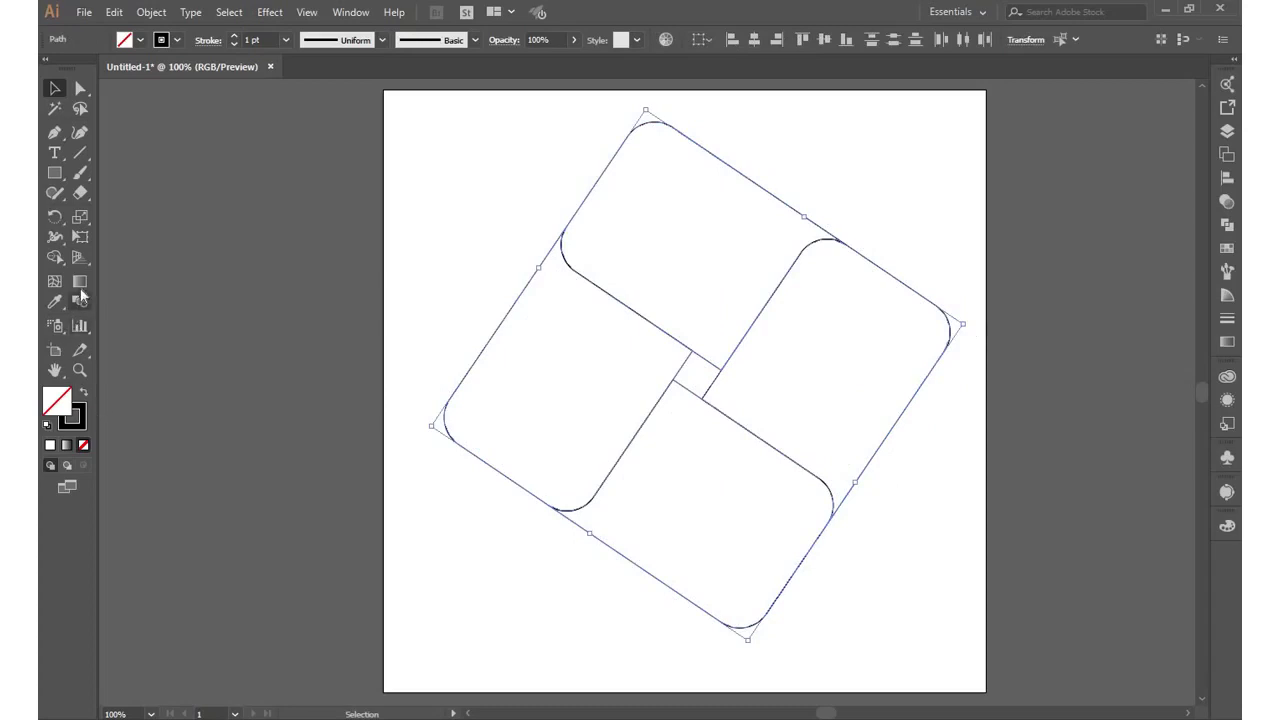
- Fill all four pieces with a linear gradient, then select only the left piece
click(81, 289)
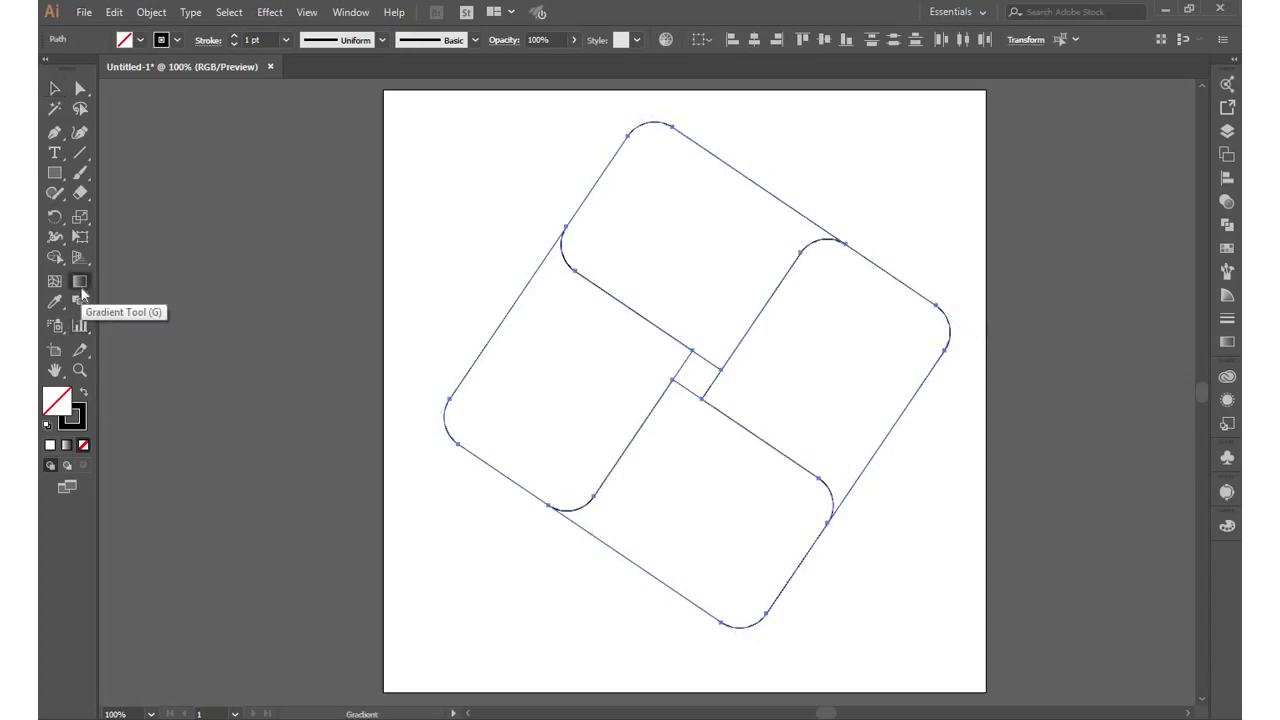
click(67, 445)
click(67, 445)
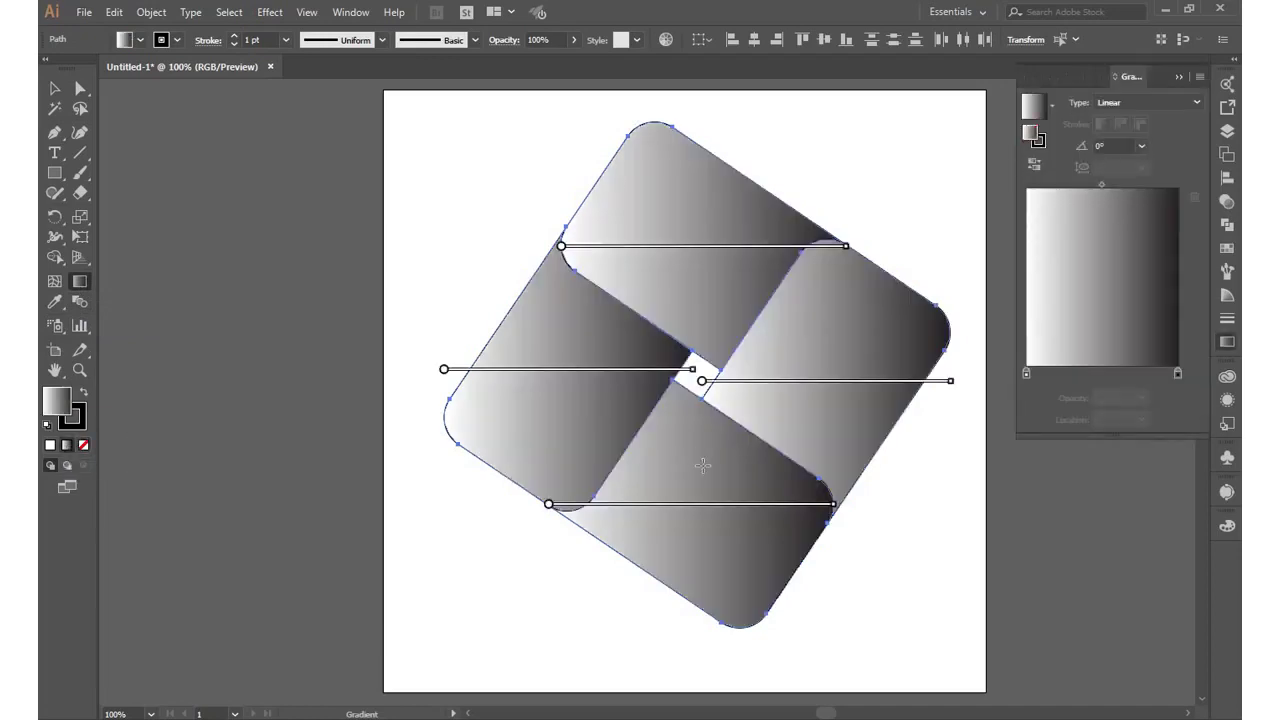
click(55, 88)
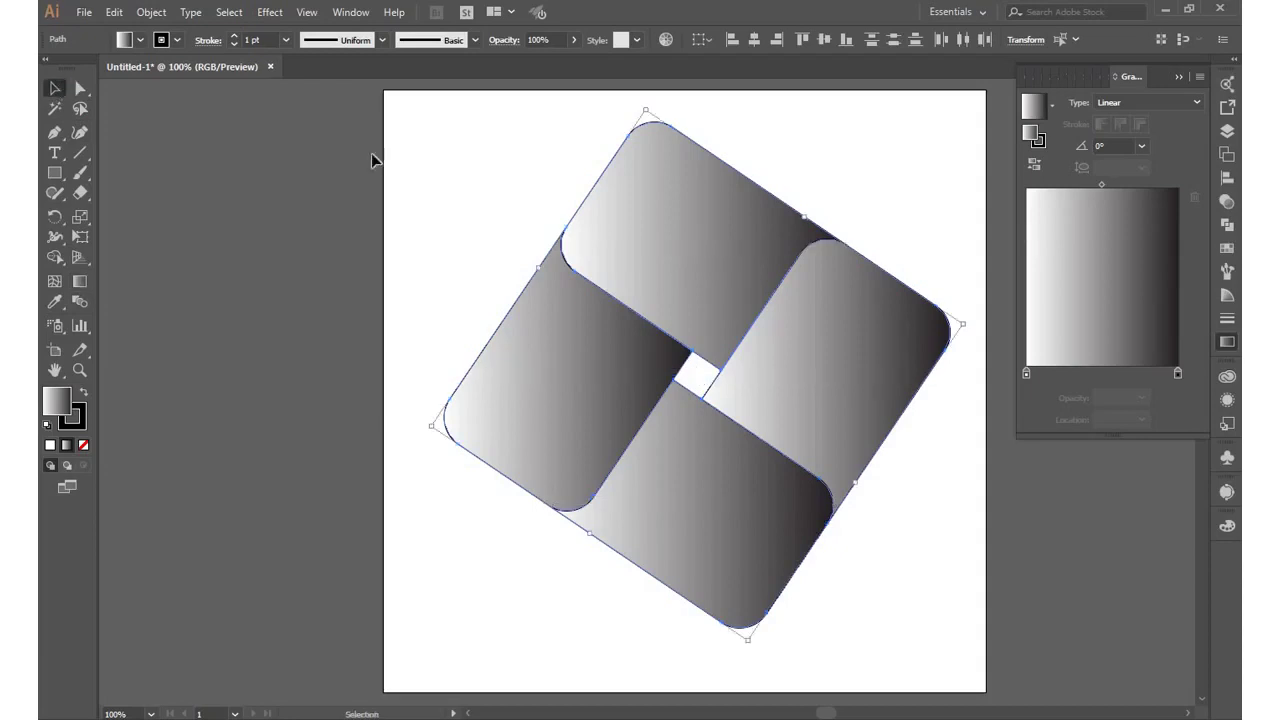
click(475, 245)
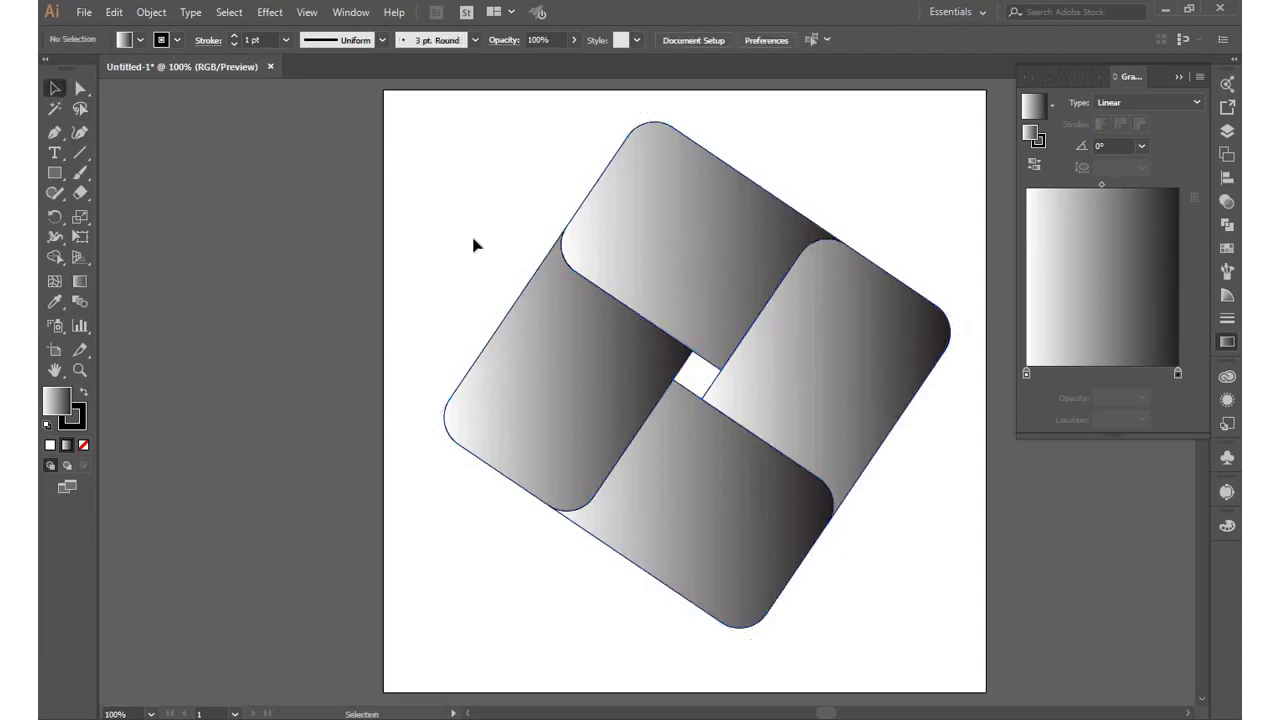
click(563, 390)
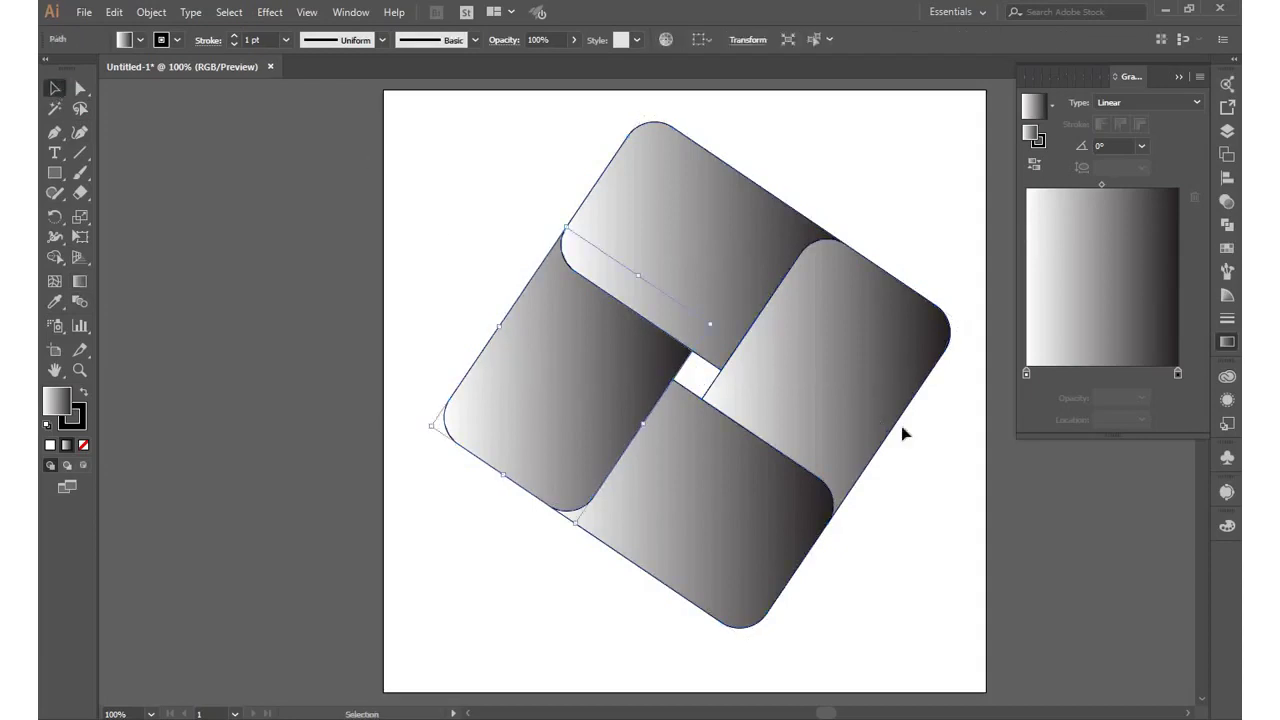
- Make the left piece's gradient start magenta and add a 49% middle stop coloured FE2AFF
click(1027, 375)
double_click(1027, 373)
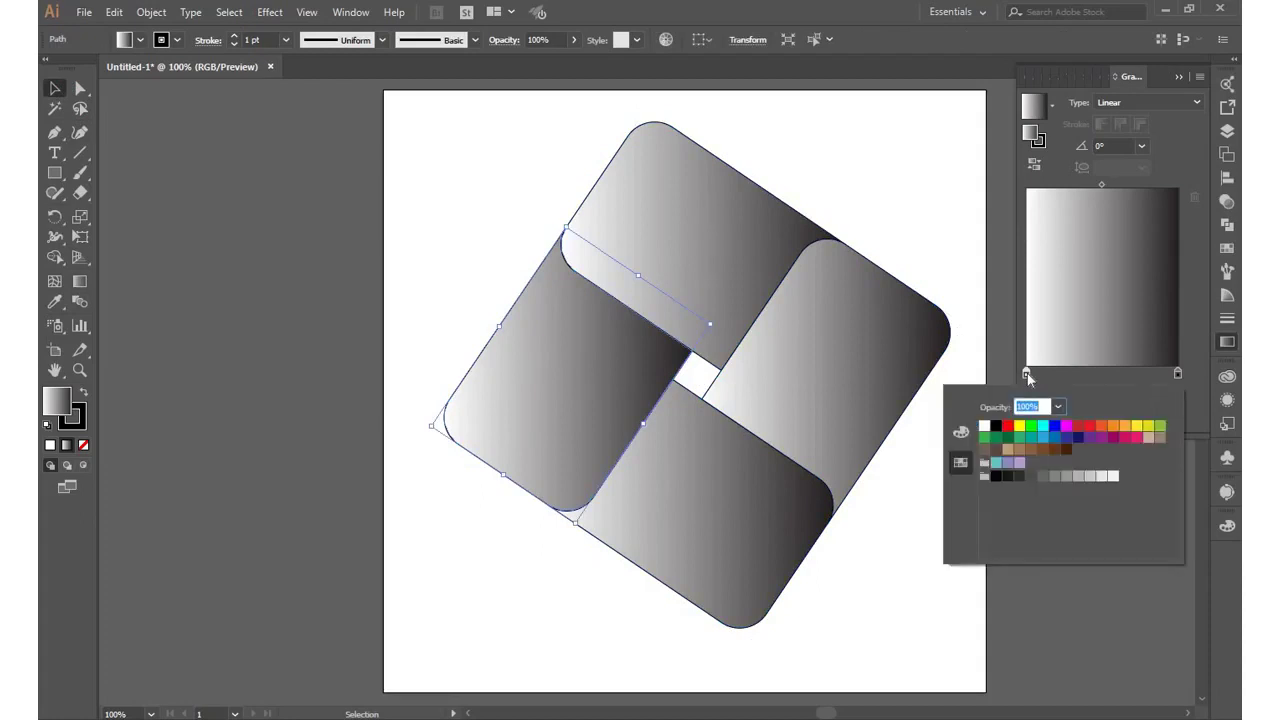
click(1066, 428)
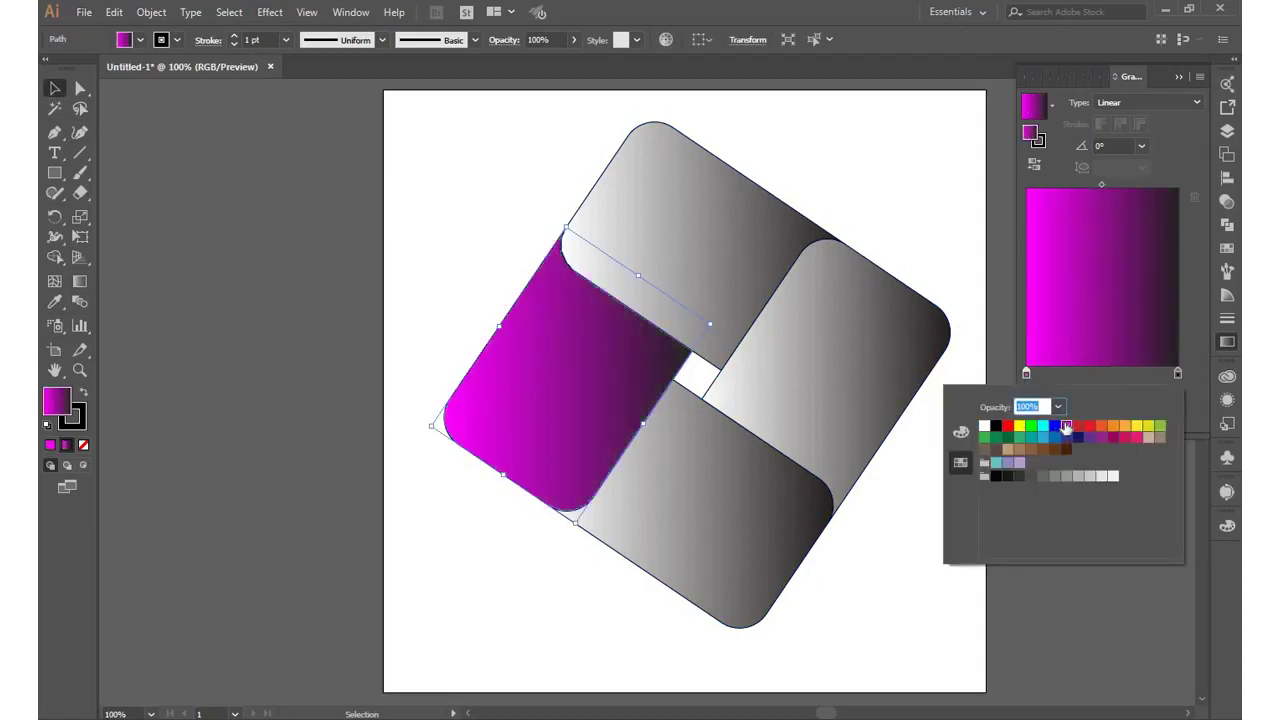
click(1115, 372)
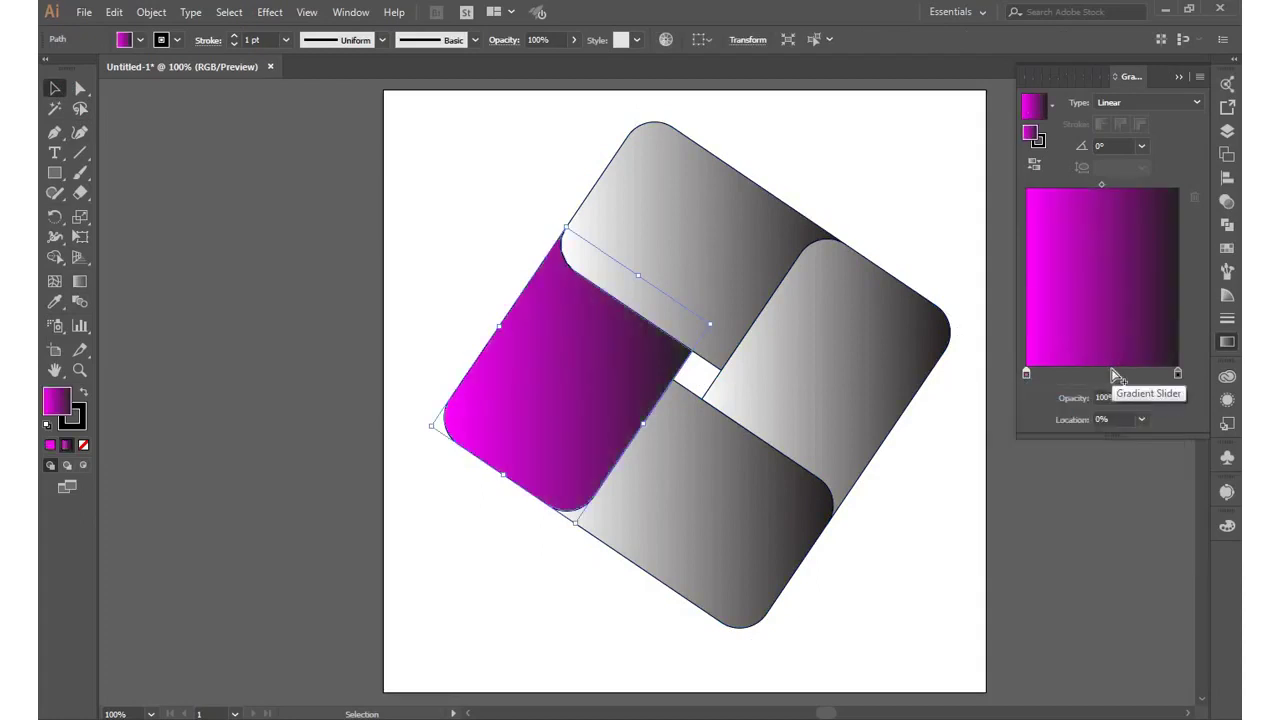
click(1112, 373)
drag(1112, 377, 1101, 384)
double_click(1100, 375)
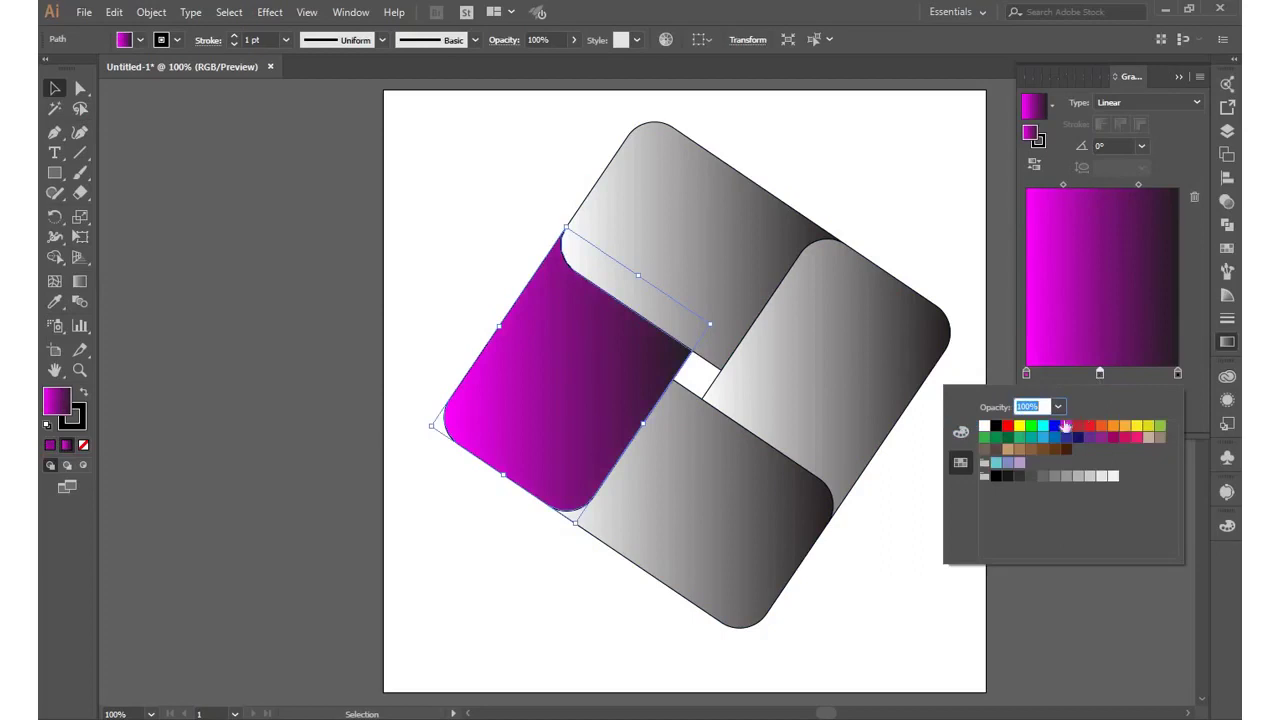
click(960, 432)
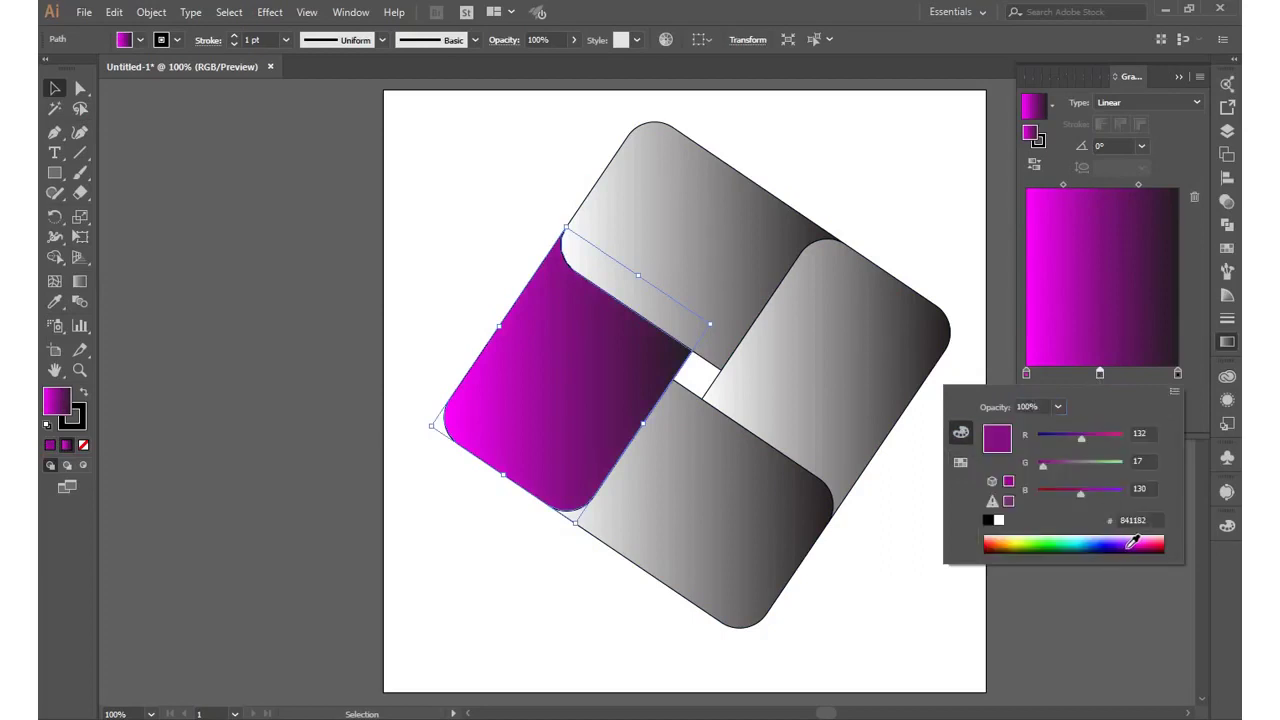
click(1135, 540)
drag(1135, 540, 1138, 538)
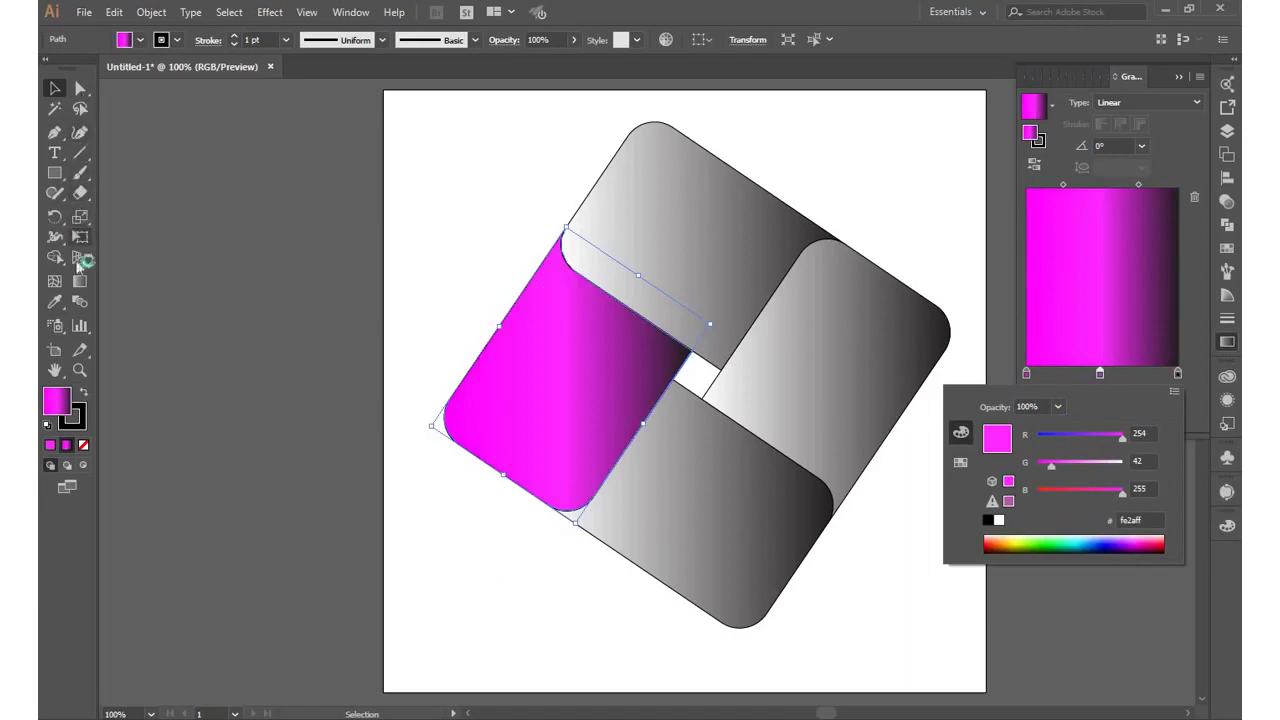
click(84, 283)
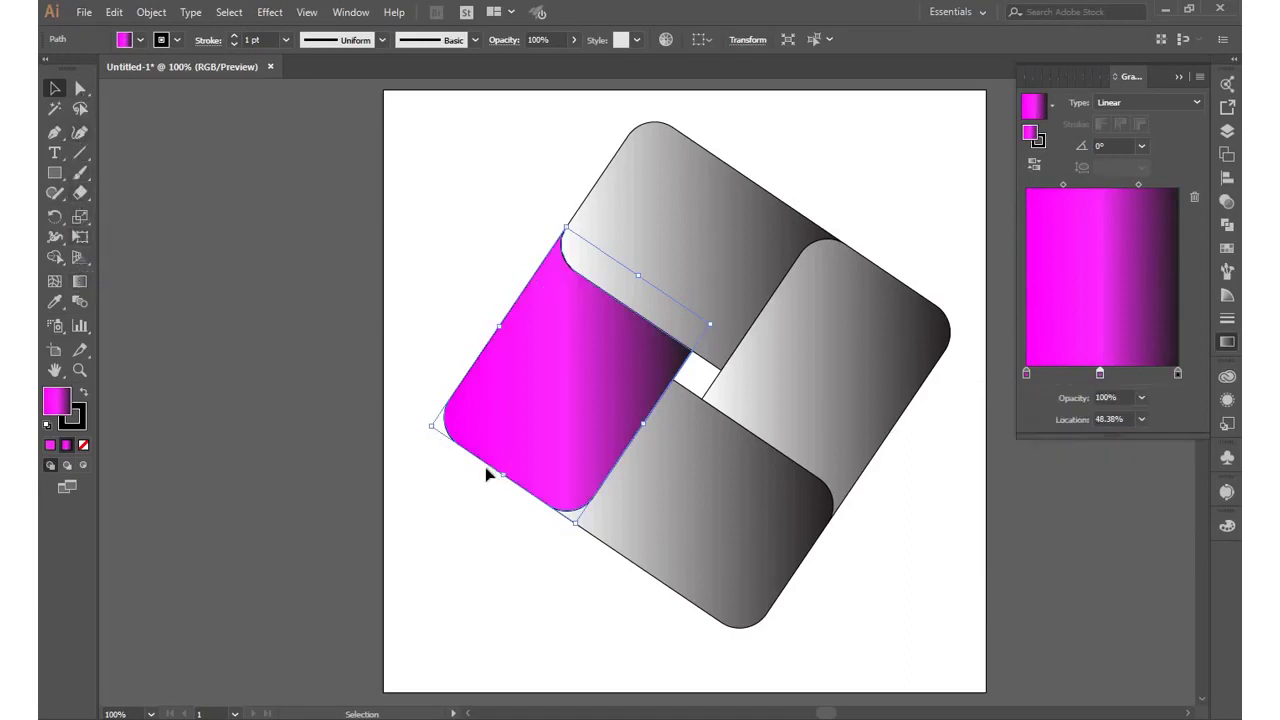
- Drag the left piece's magenta gradient upward from its lower-left corner to a 52.7° angle
click(80, 282)
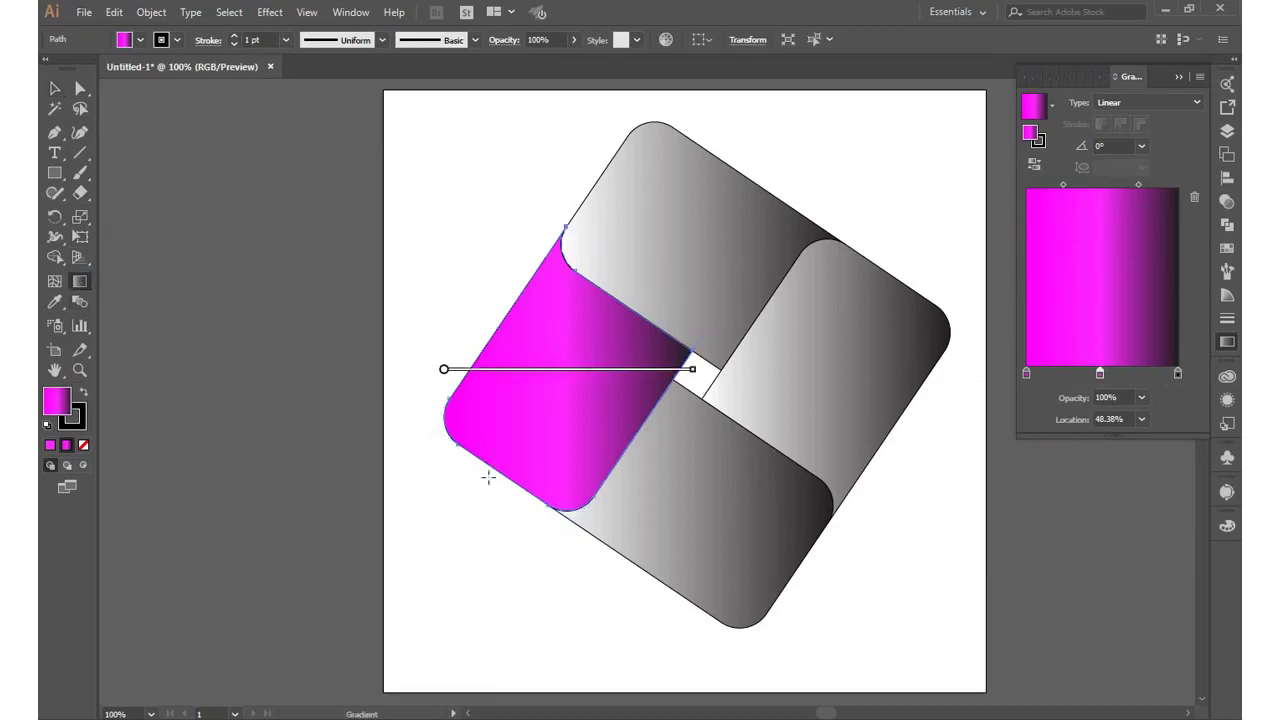
drag(481, 491, 620, 313)
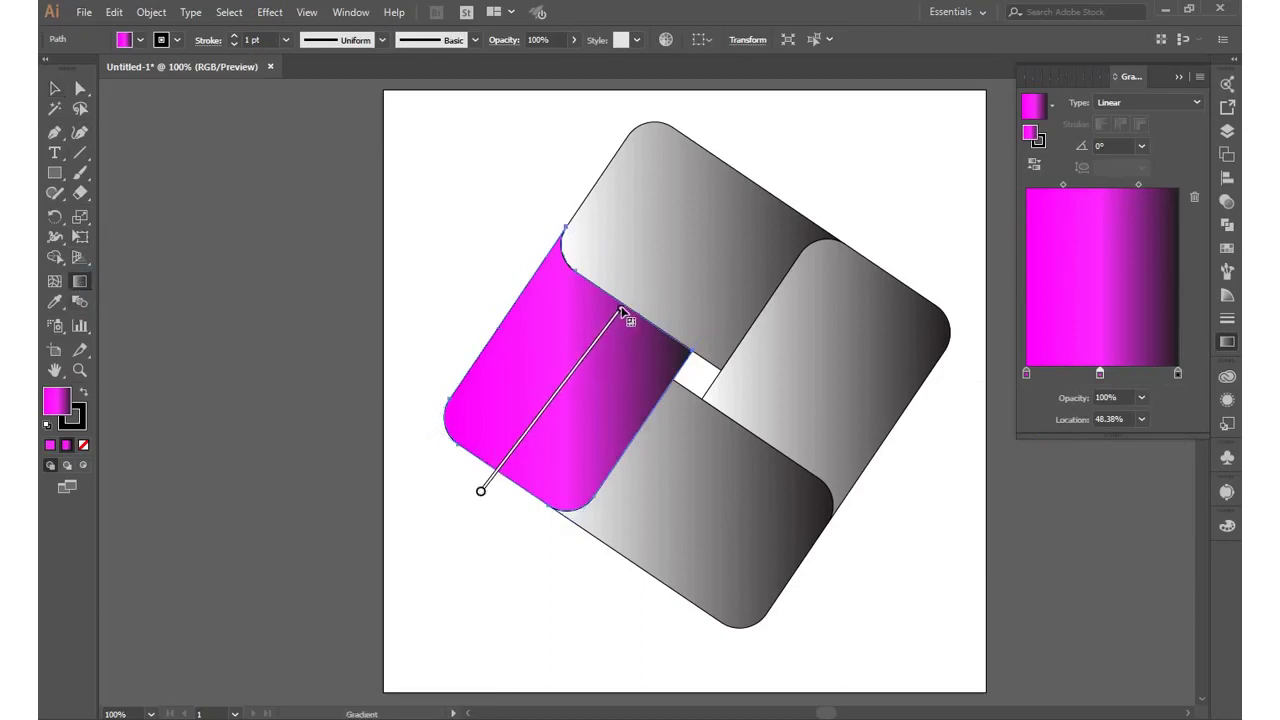
drag(573, 375, 590, 342)
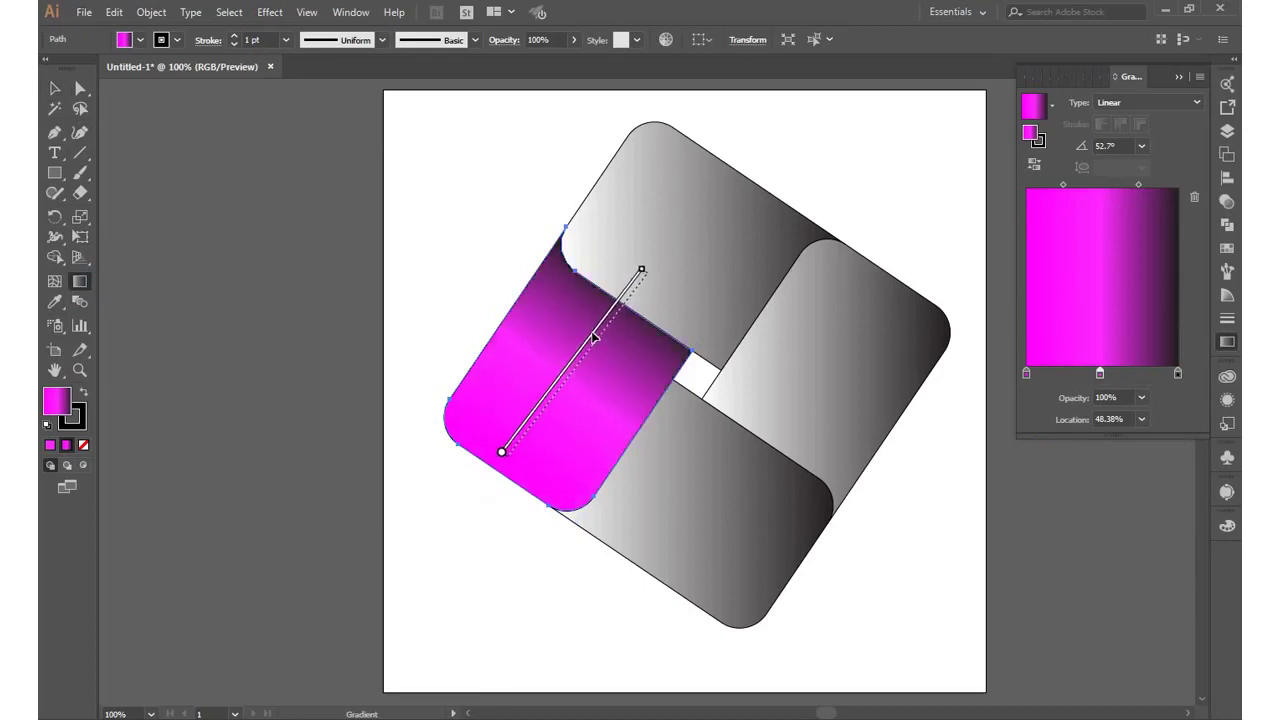
drag(590, 342, 590, 355)
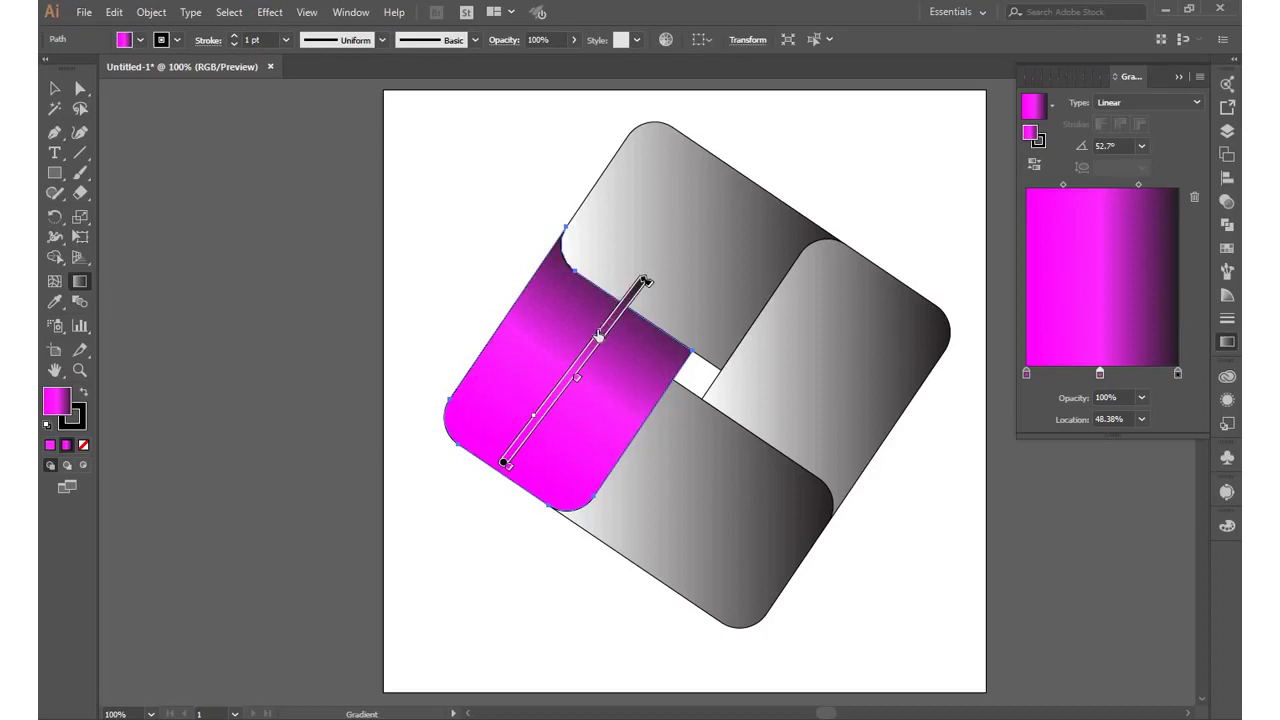
click(598, 336)
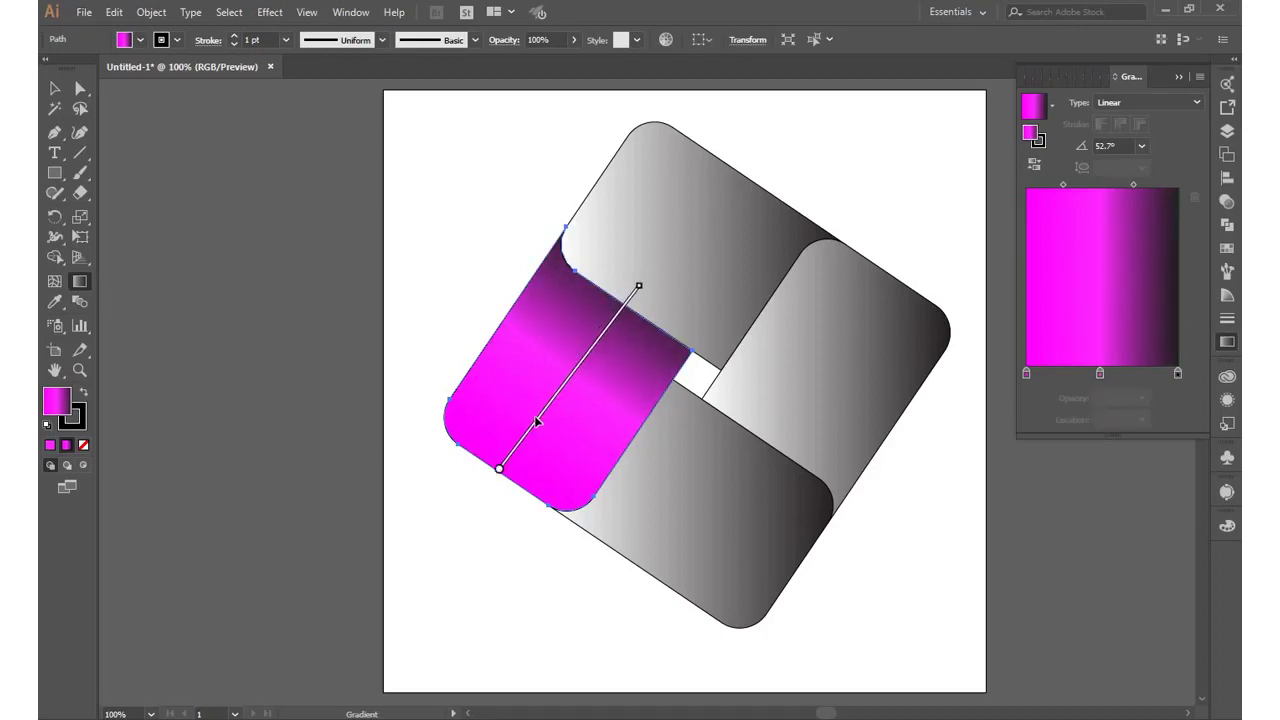
drag(543, 414, 536, 423)
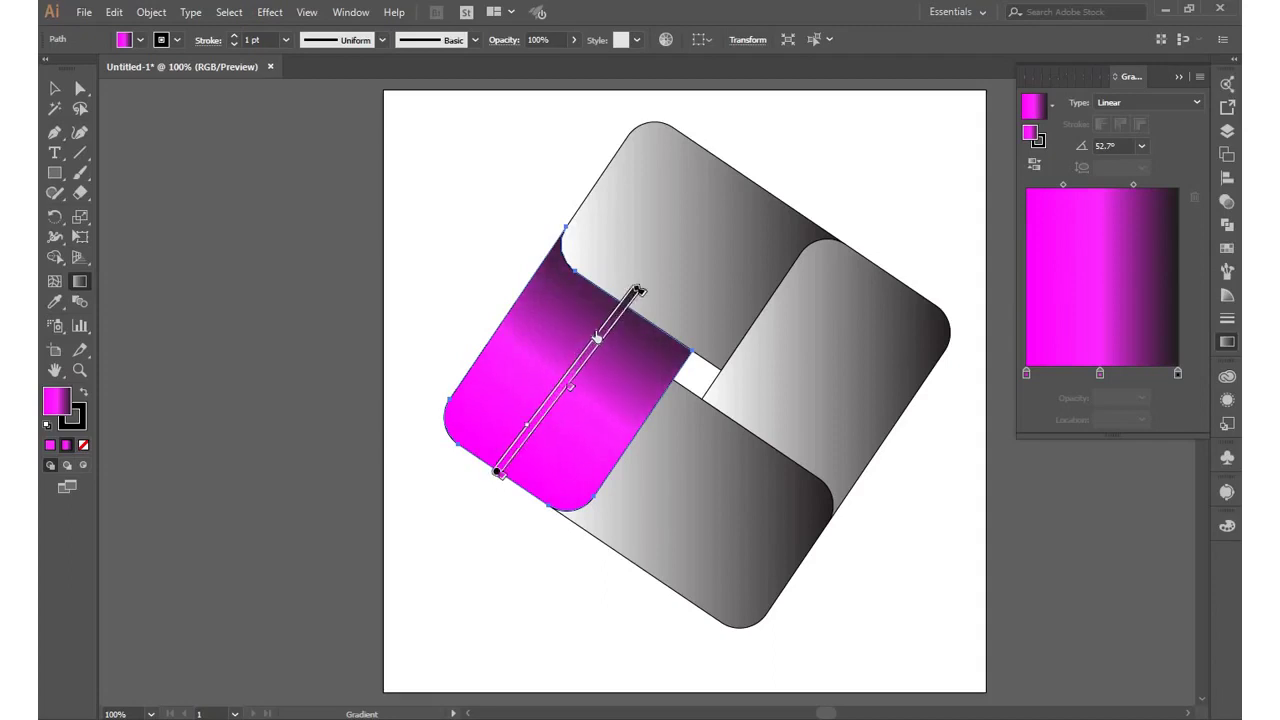
click(55, 88)
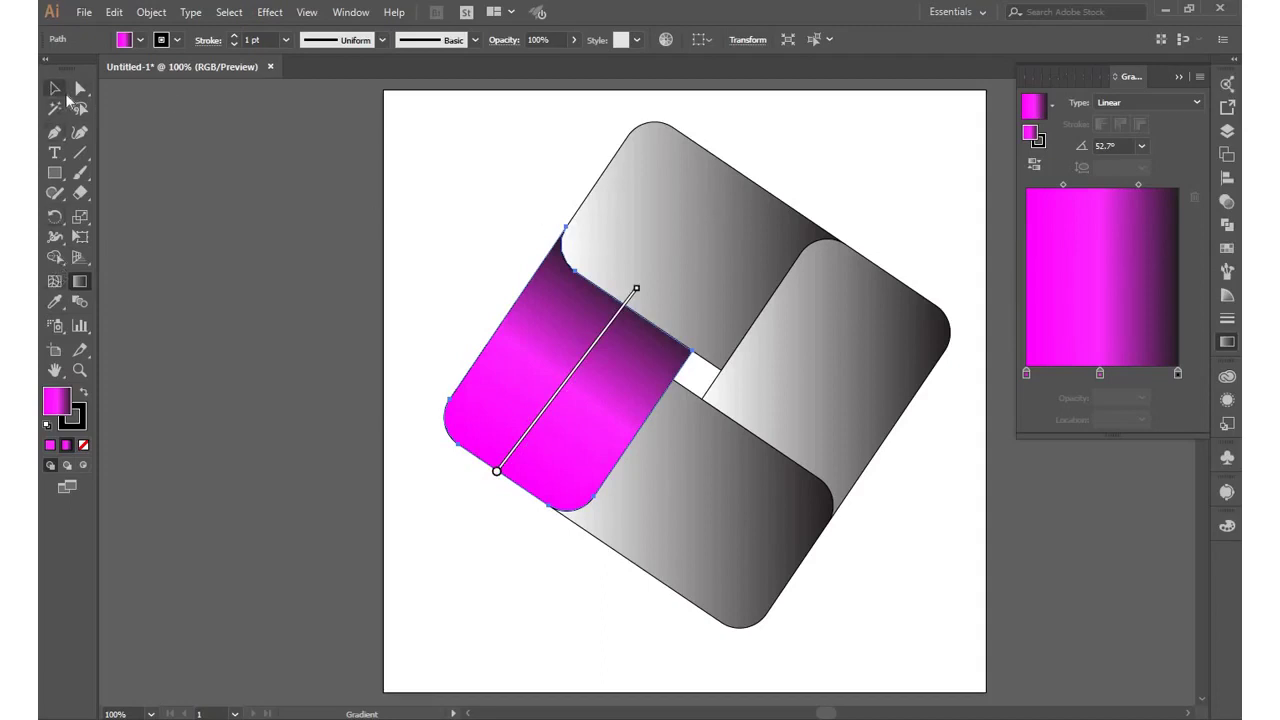
click(671, 250)
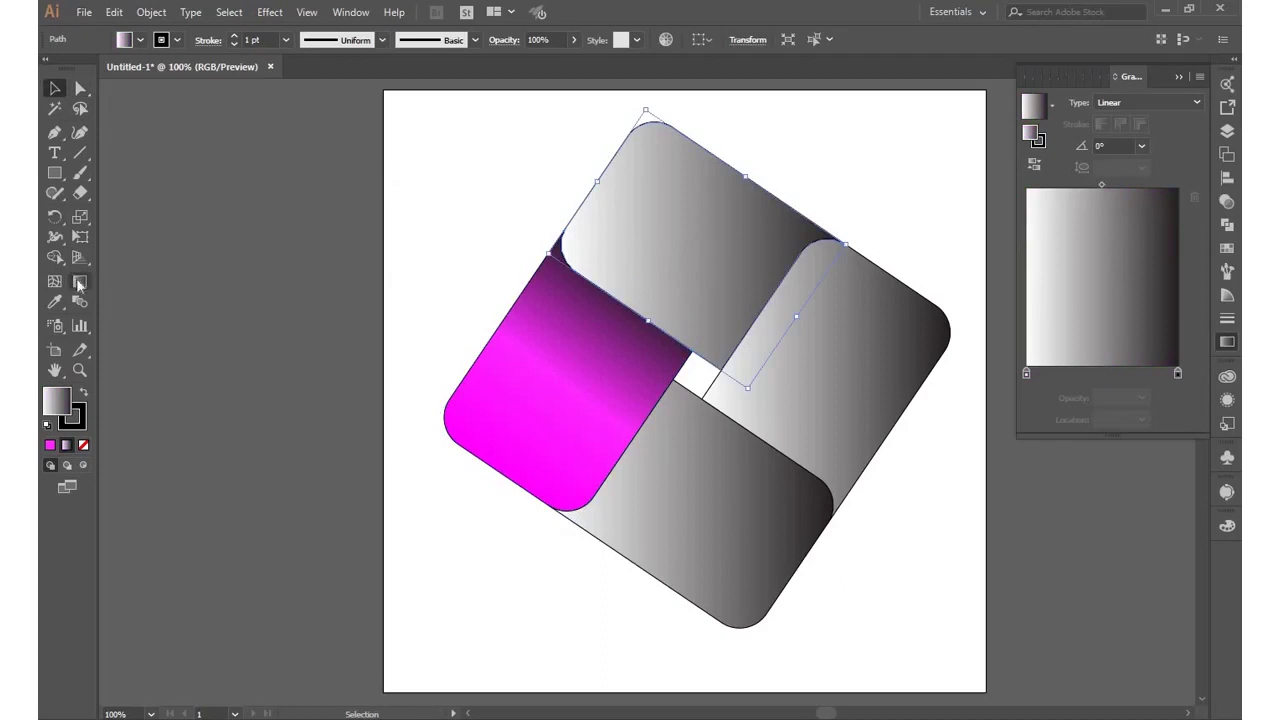
- Eyedrop the magenta gradient onto the top piece and angle it to -33.7° lengthwise
click(55, 302)
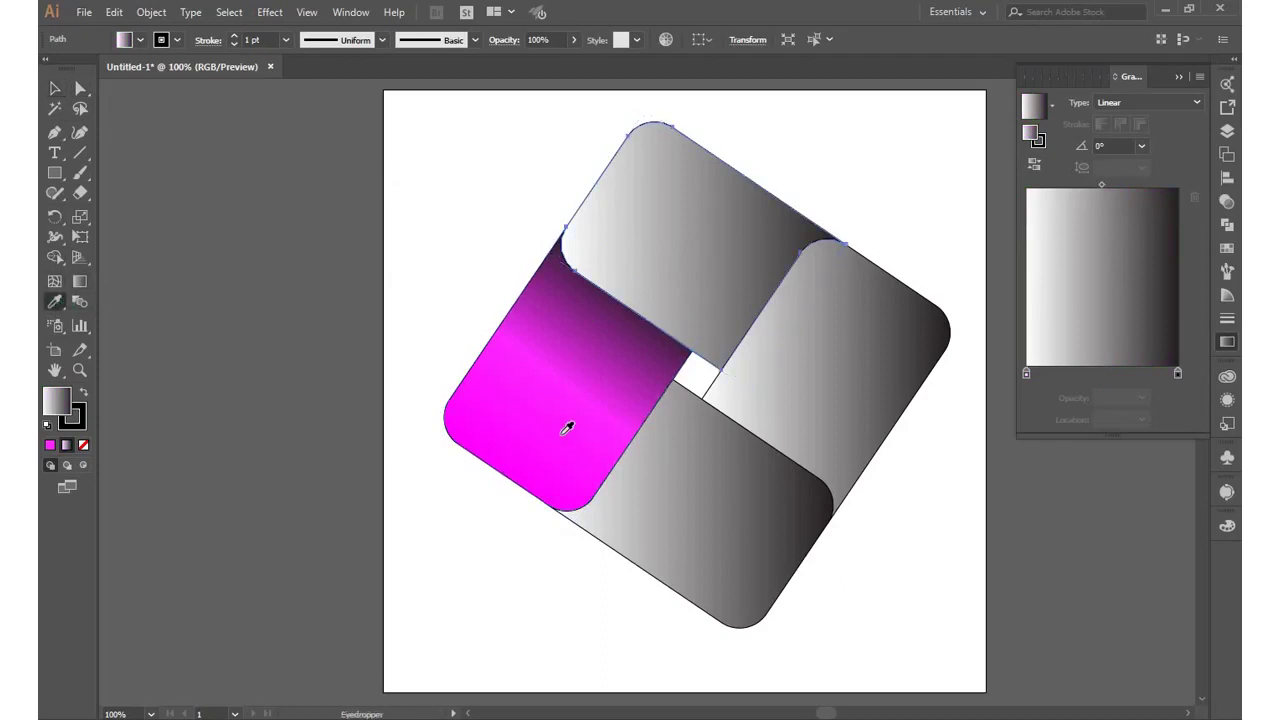
click(563, 433)
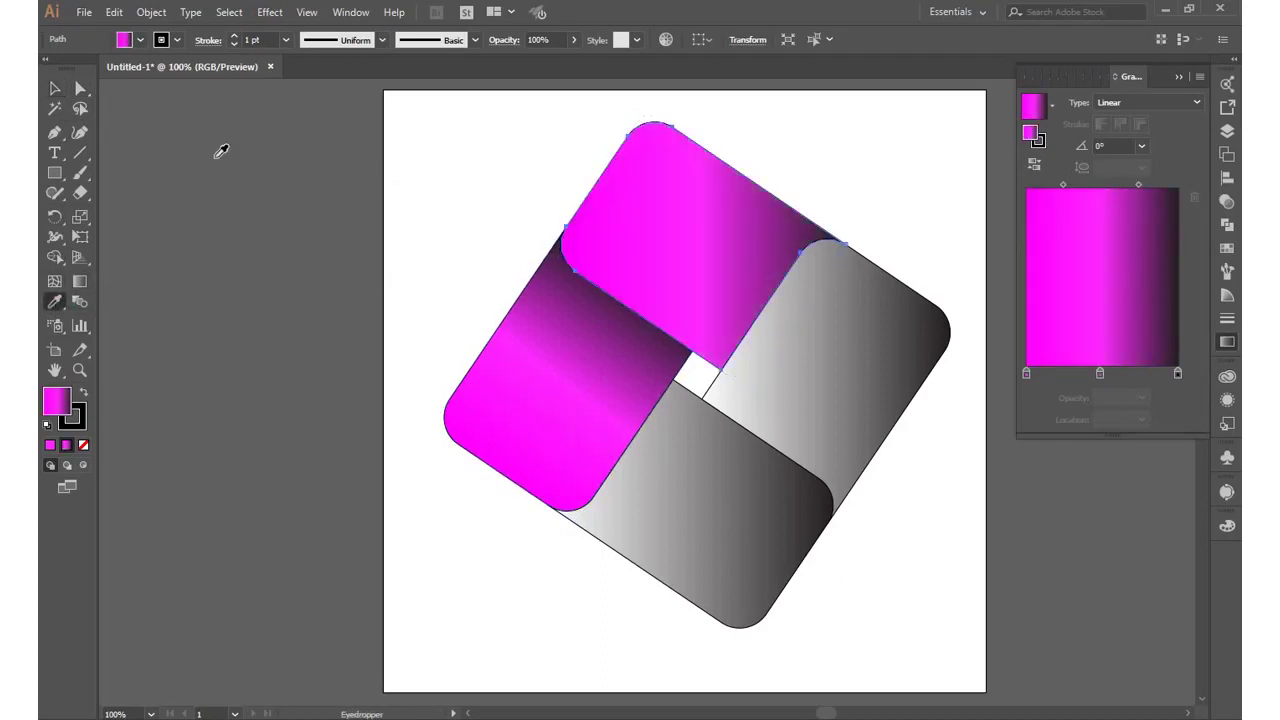
click(80, 281)
drag(578, 163, 774, 302)
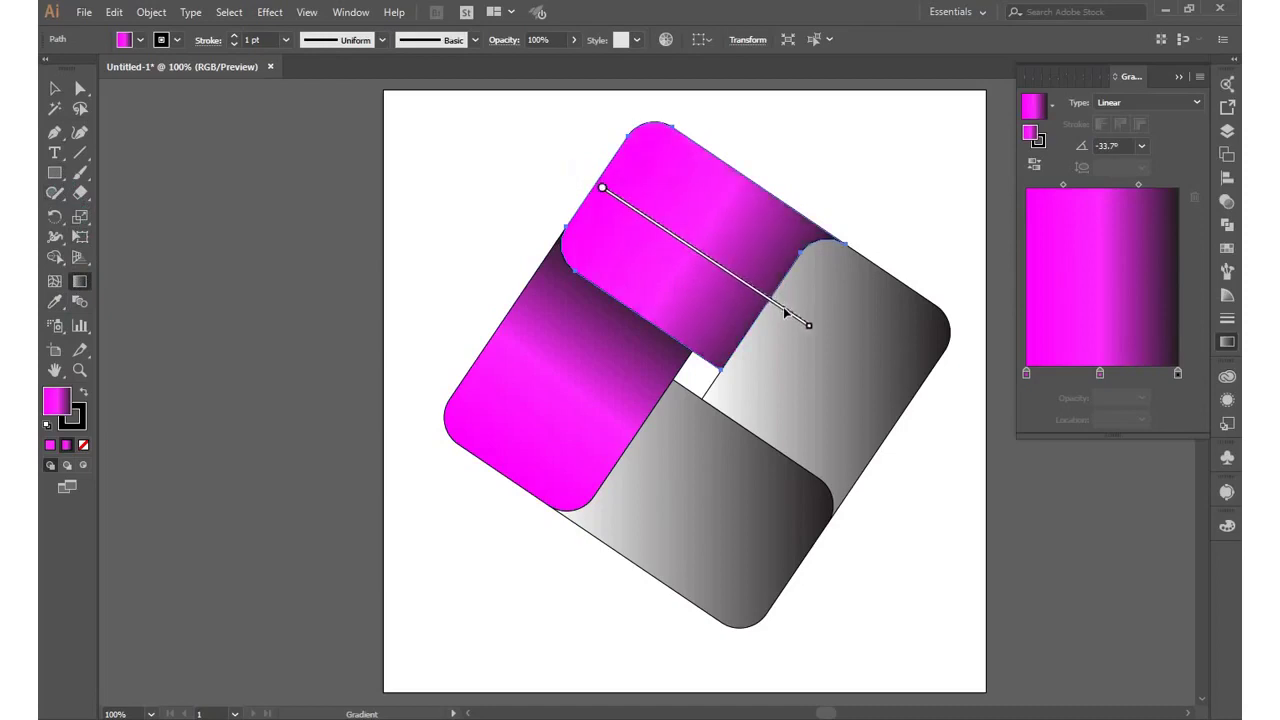
drag(780, 309, 778, 307)
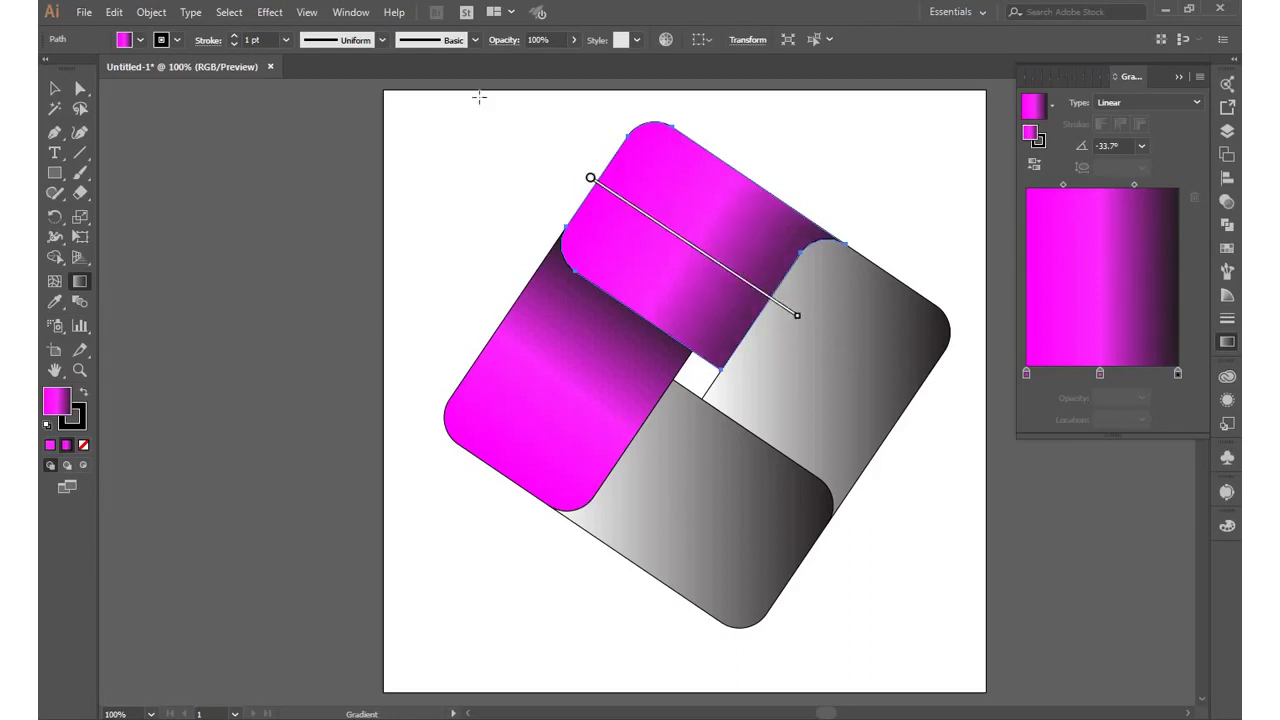
click(54, 90)
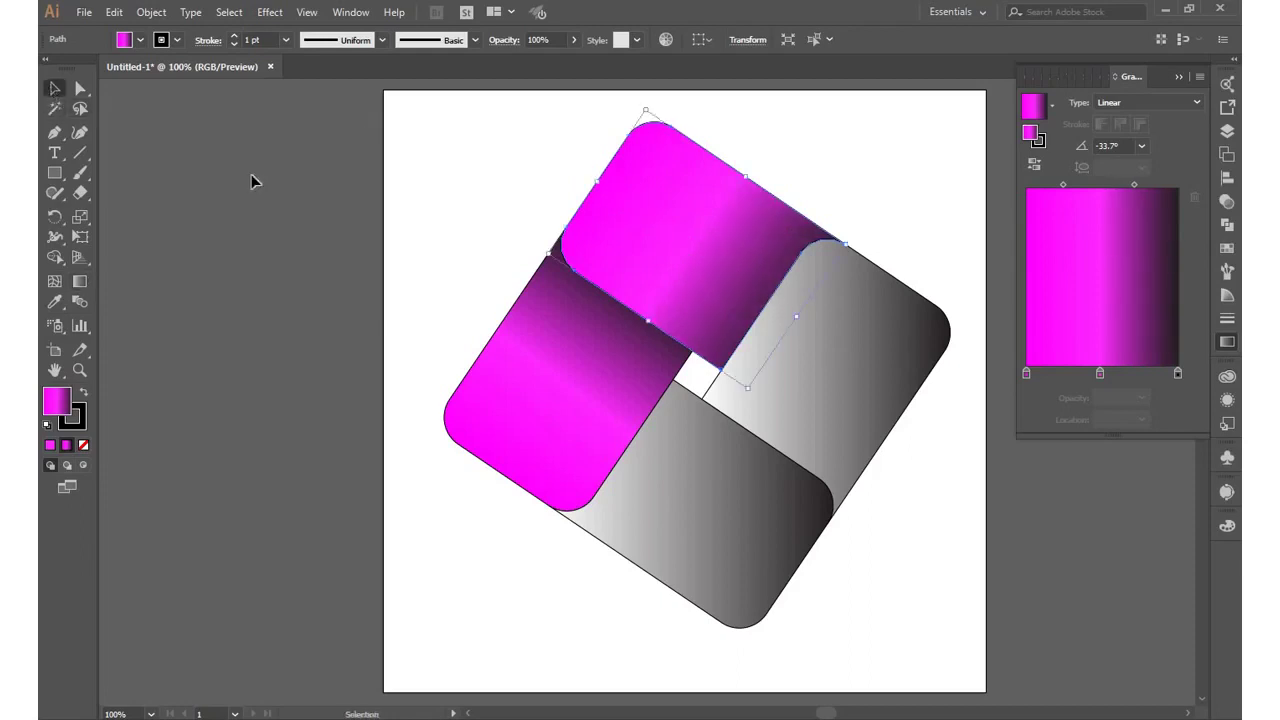
- Copy the magenta gradient onto the right piece and angle it to -120.7° along its length
click(805, 360)
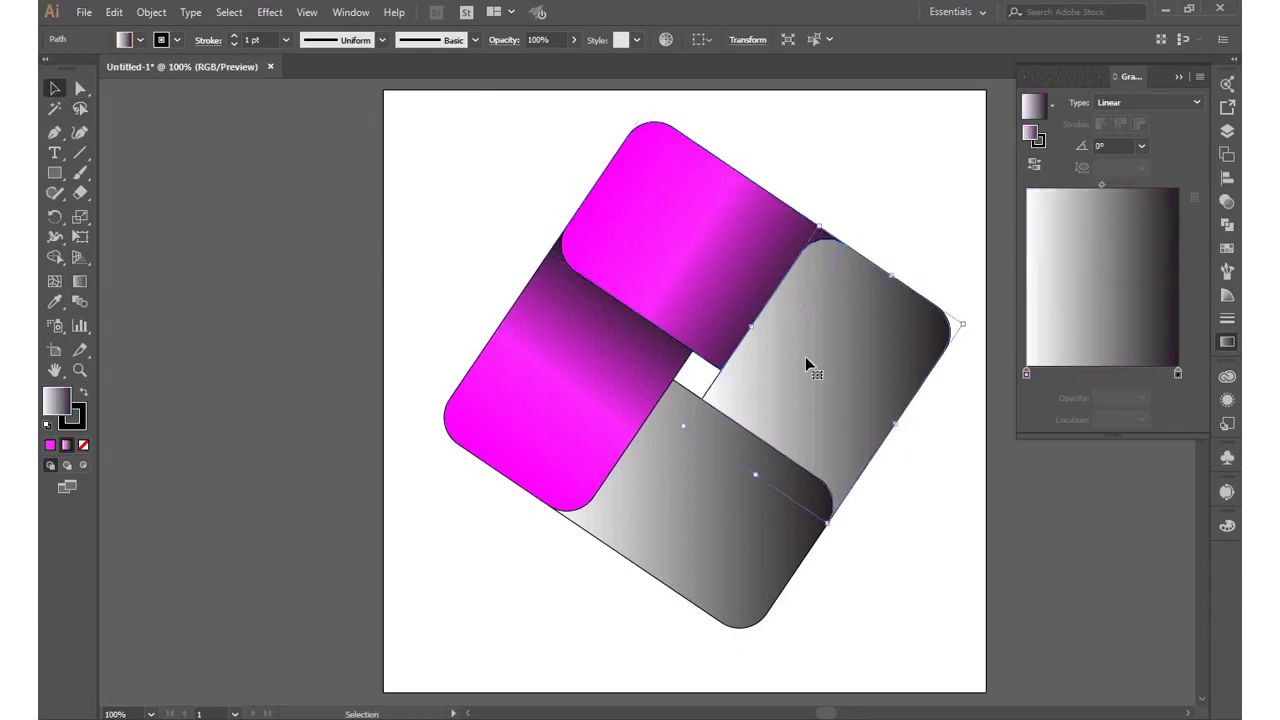
click(54, 301)
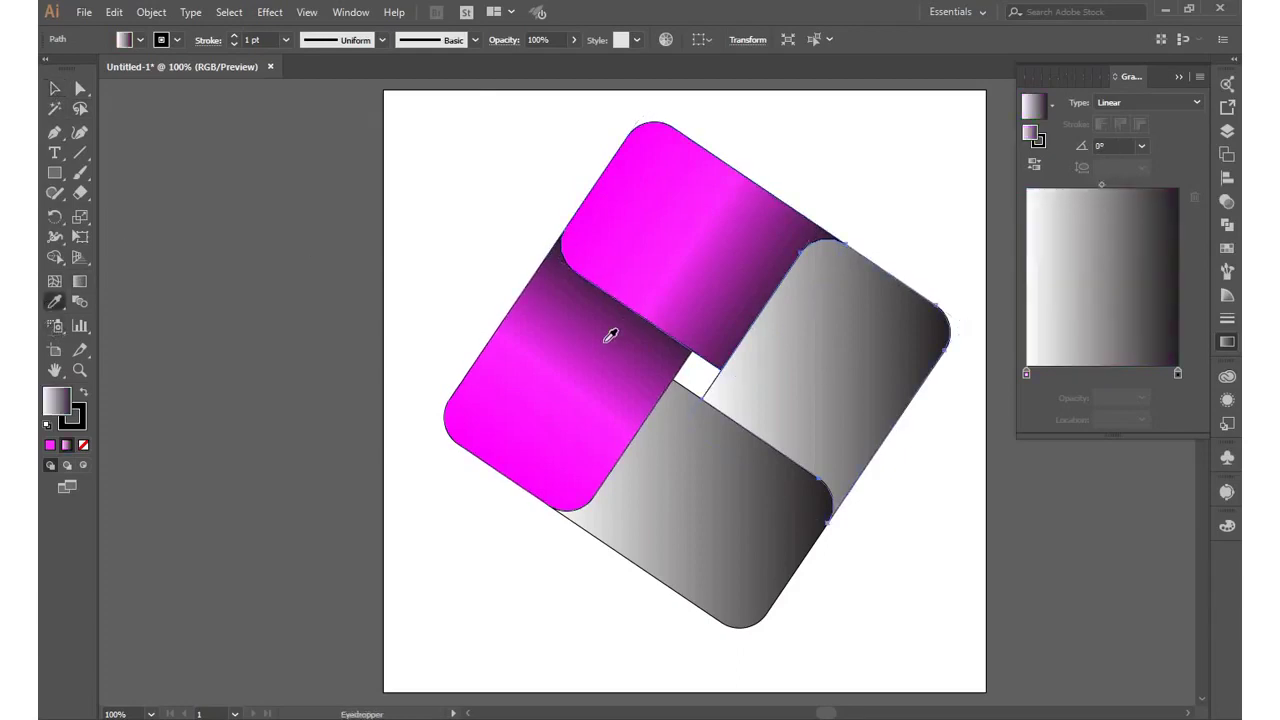
click(610, 335)
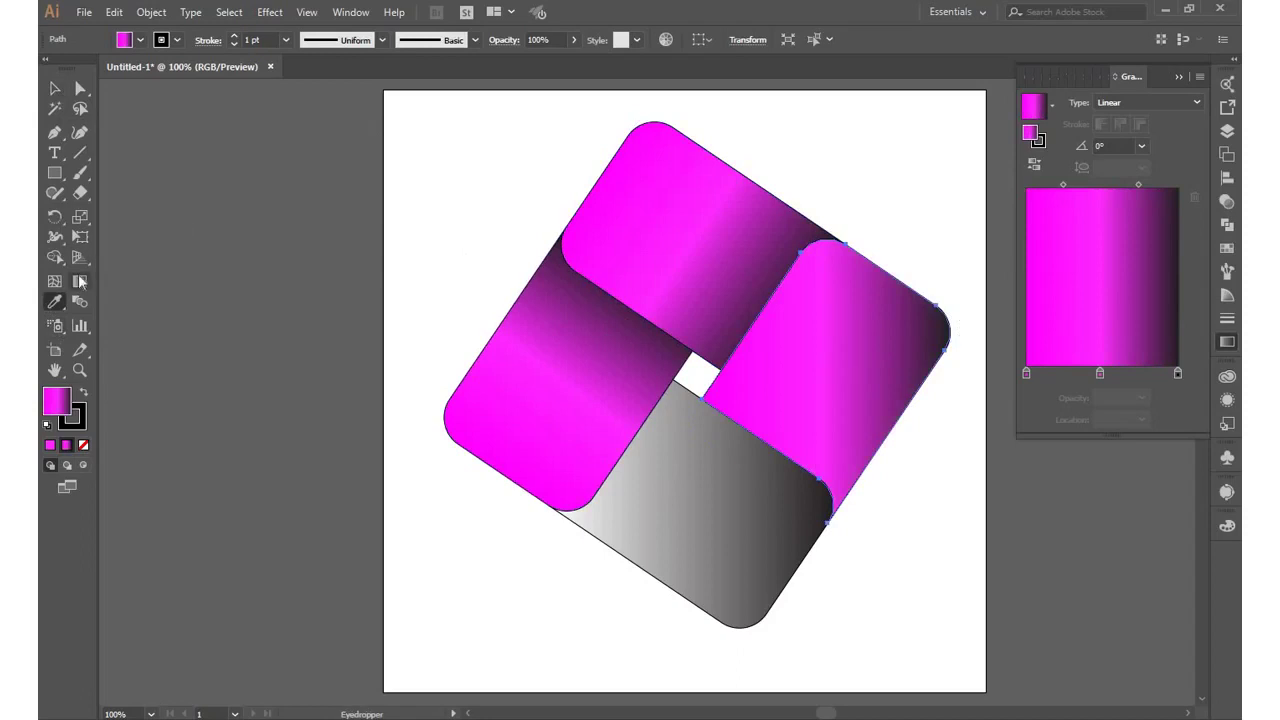
click(80, 281)
mouse_move(895, 251)
mouse_down()
mouse_move(773, 463)
mouse_move(785, 453)
mouse_up()
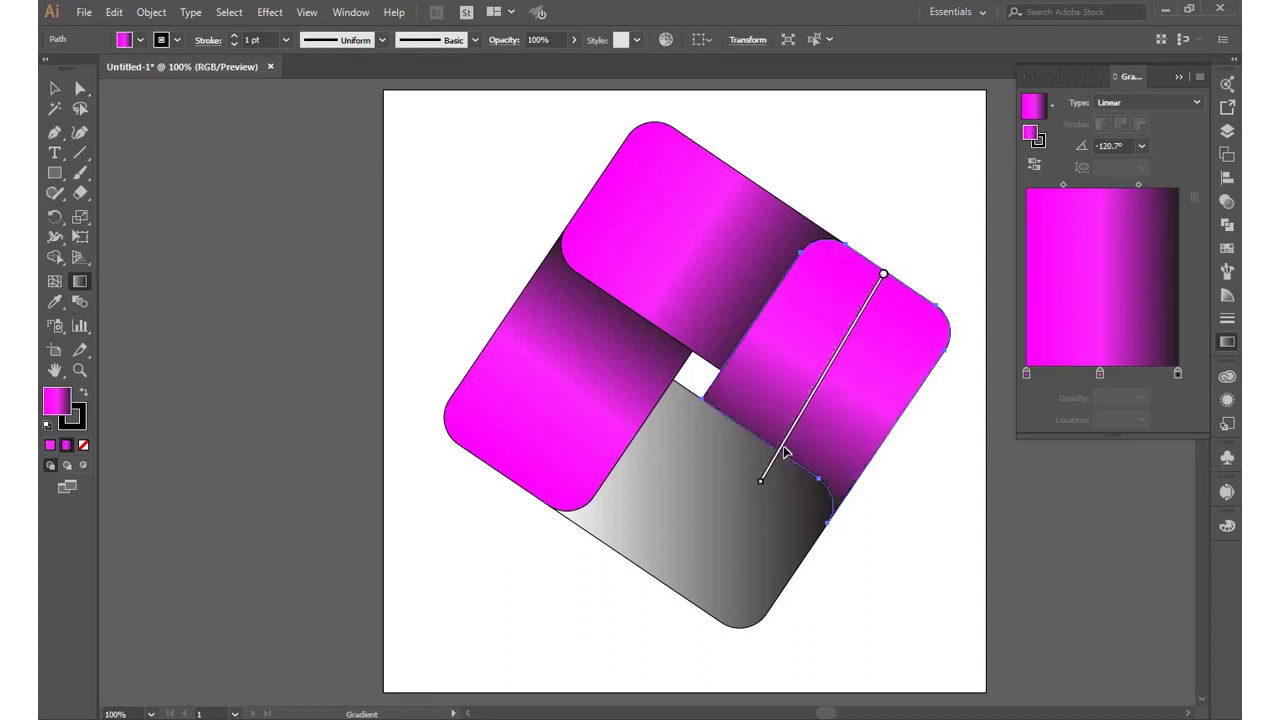
mouse_move(826, 374)
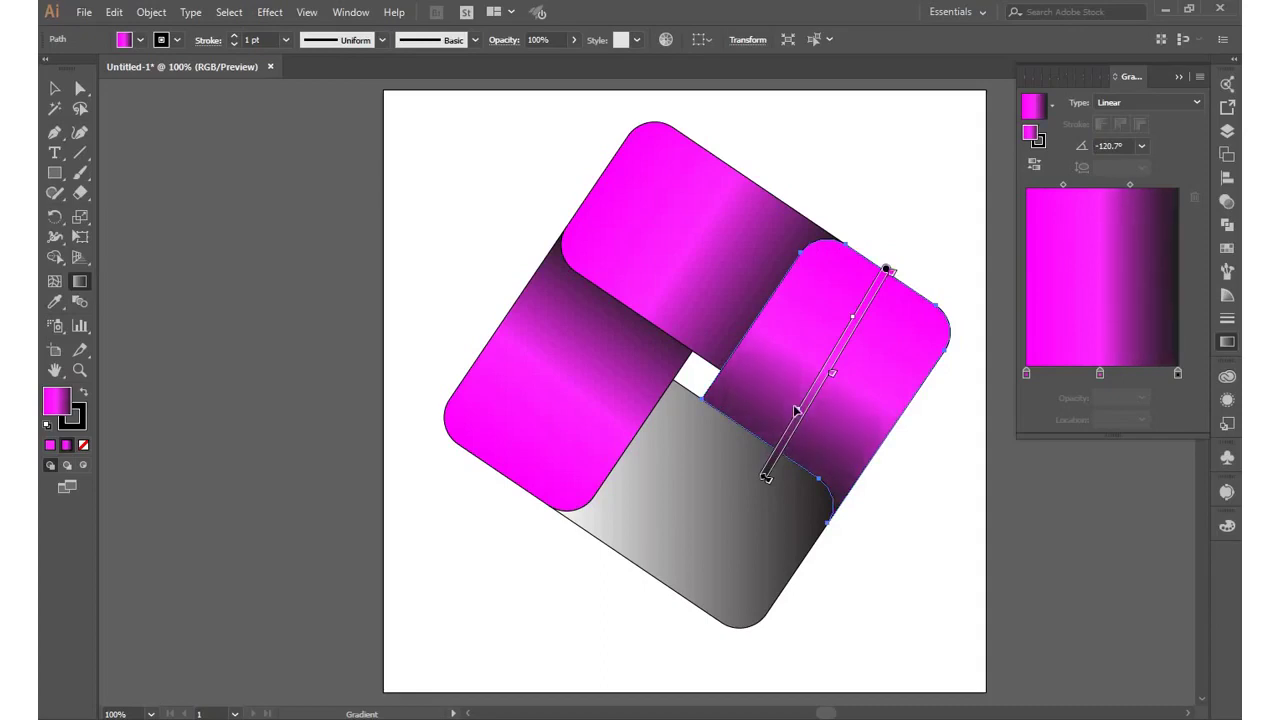
- Eyedrop the magenta gradient onto the bottom piece and redirect it diagonally along its length
click(55, 89)
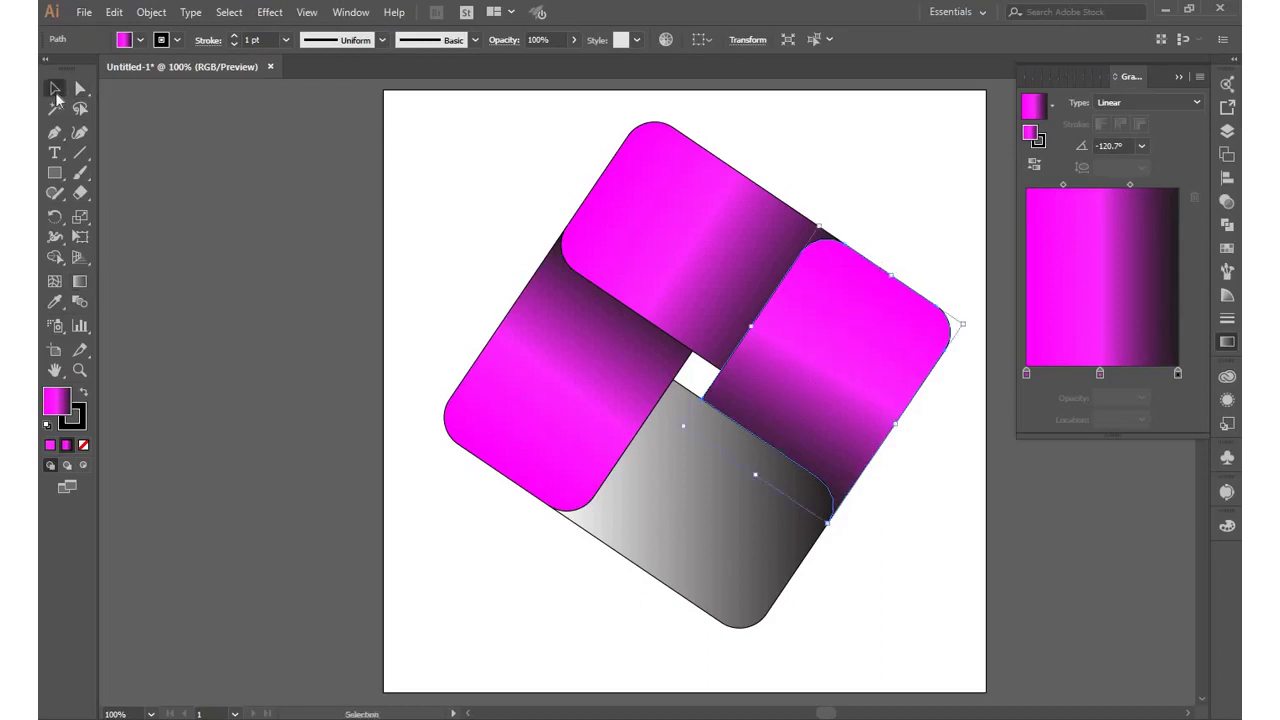
click(650, 460)
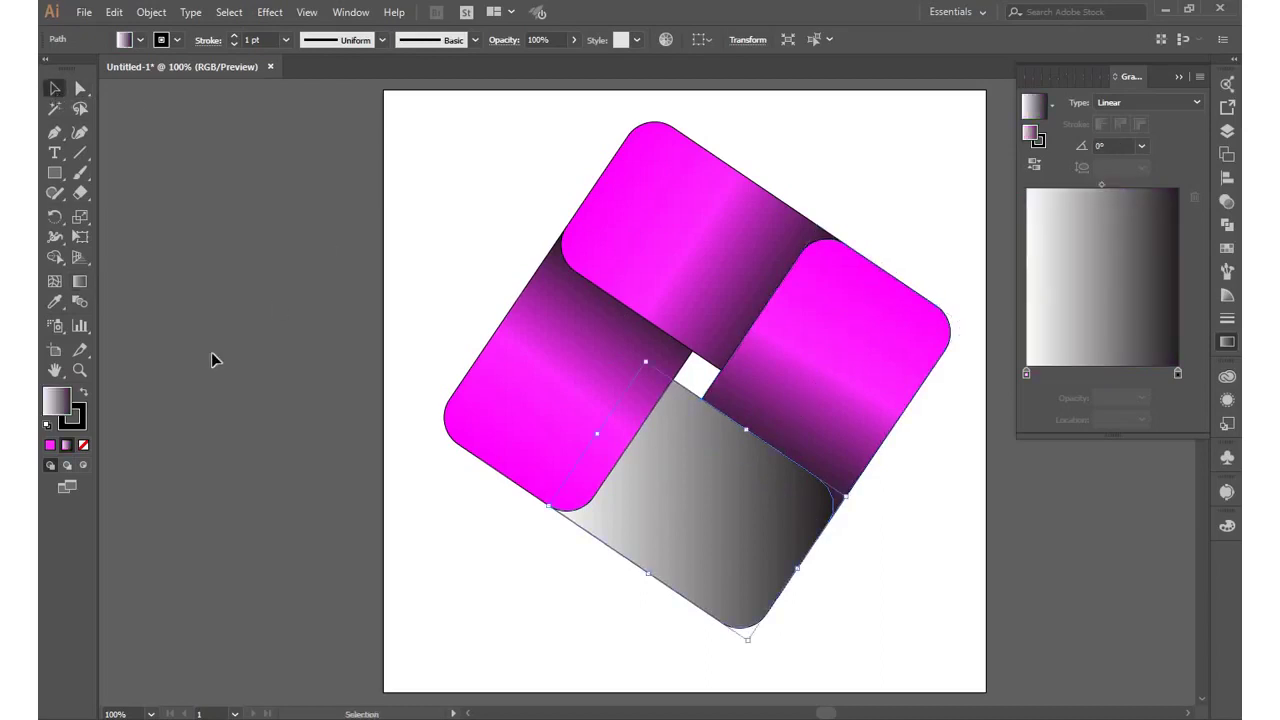
click(80, 282)
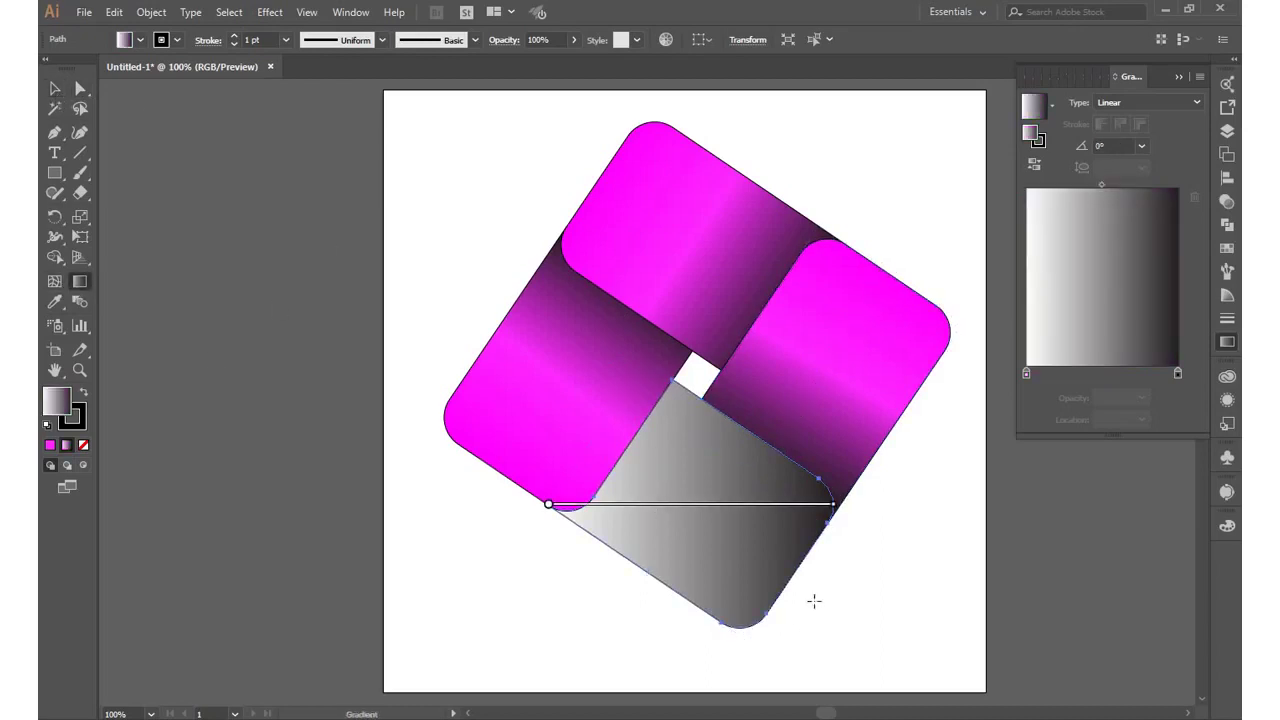
mouse_move(797, 596)
mouse_down()
mouse_move(588, 457)
mouse_move(810, 578)
mouse_up()
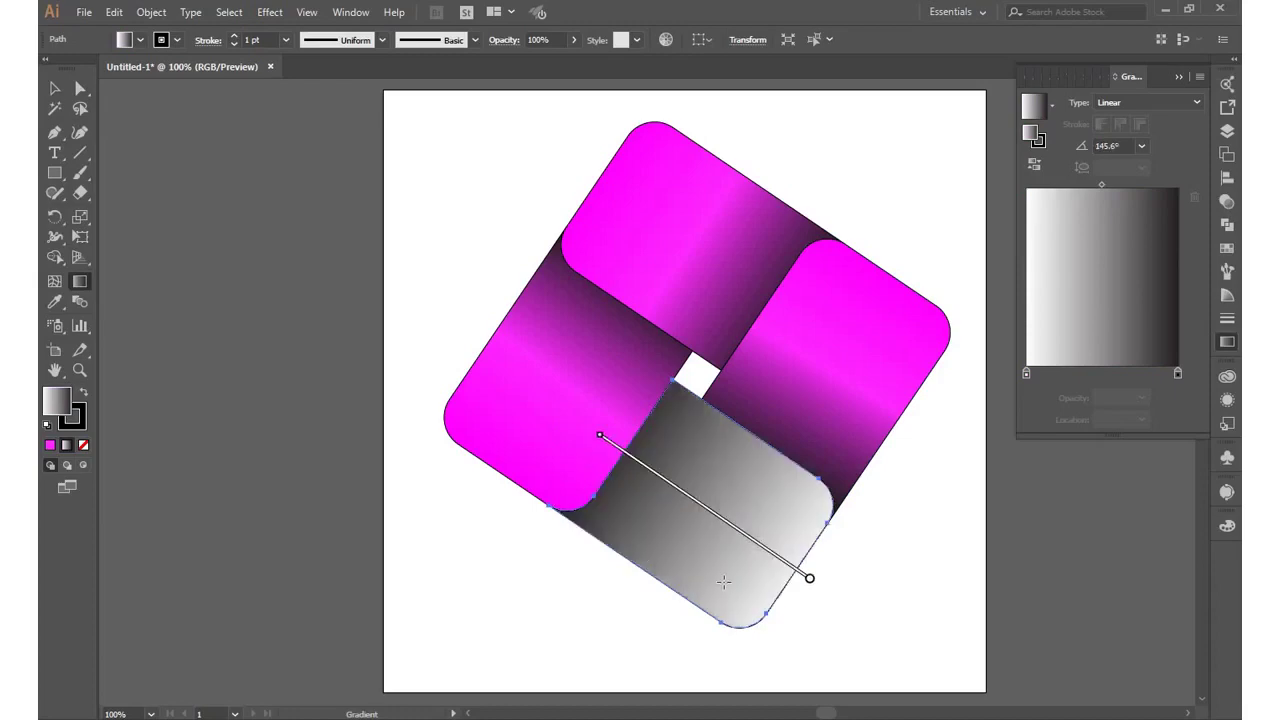
click(55, 302)
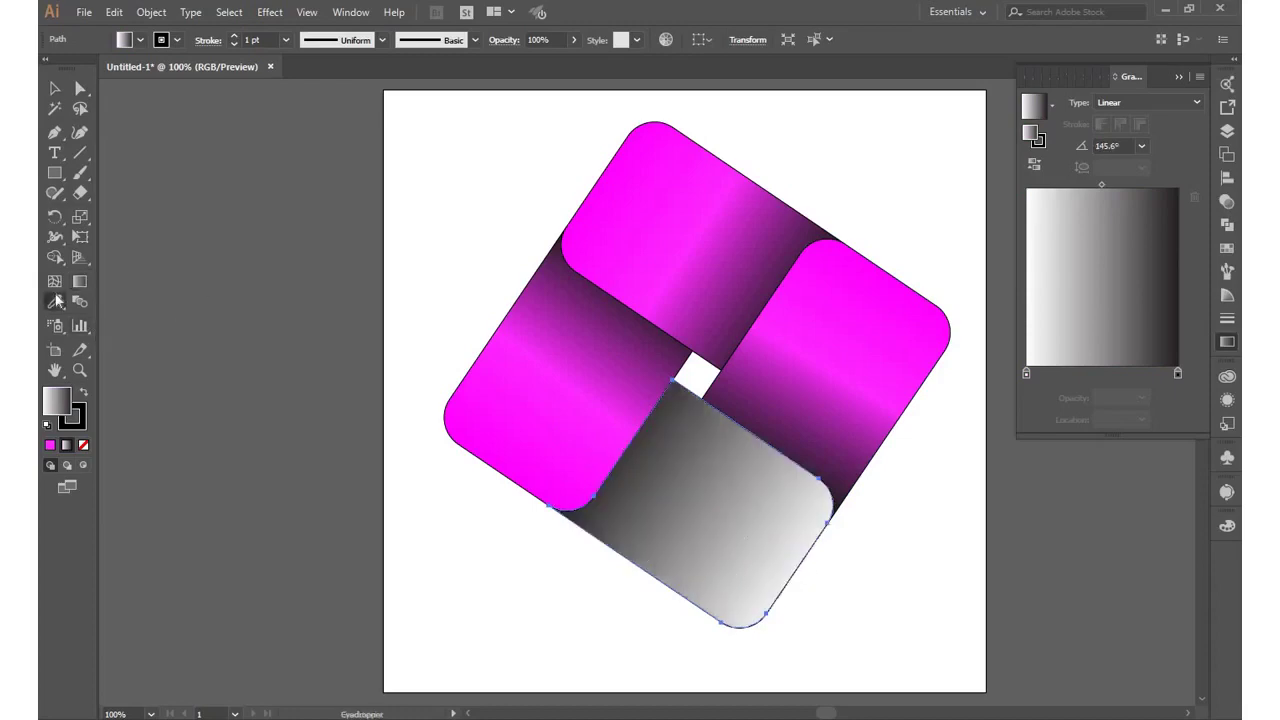
click(572, 397)
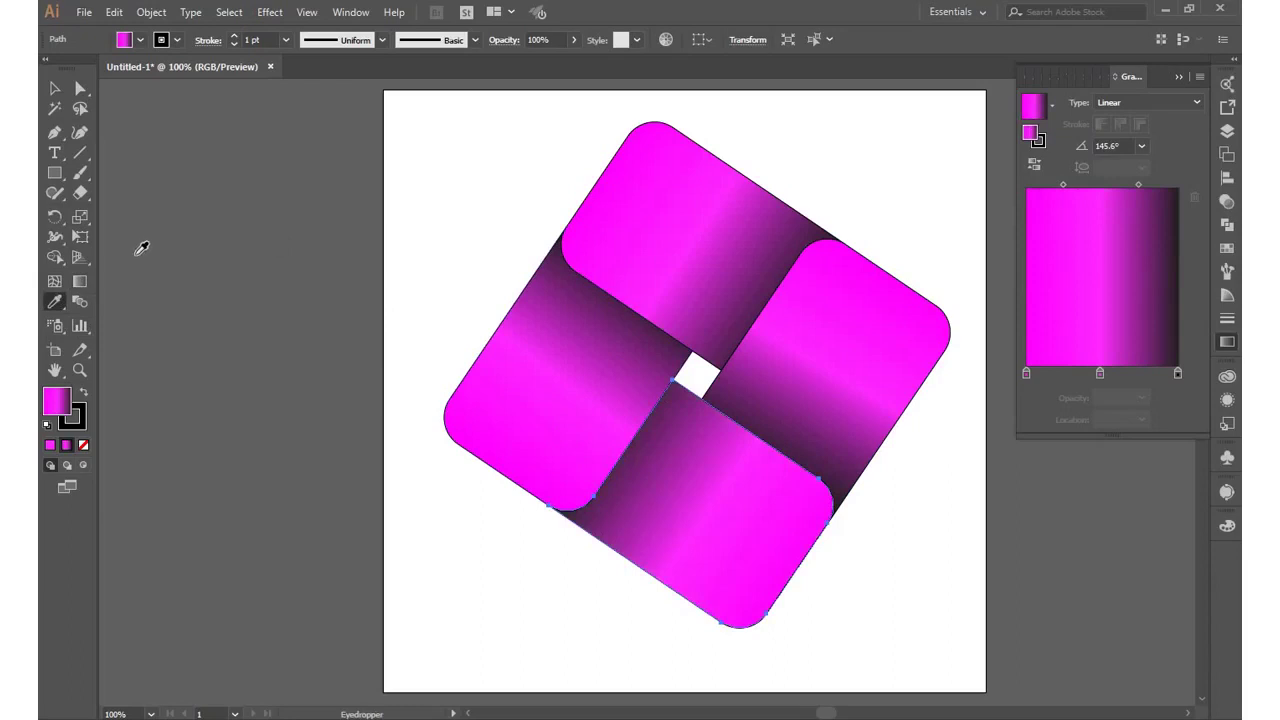
click(81, 282)
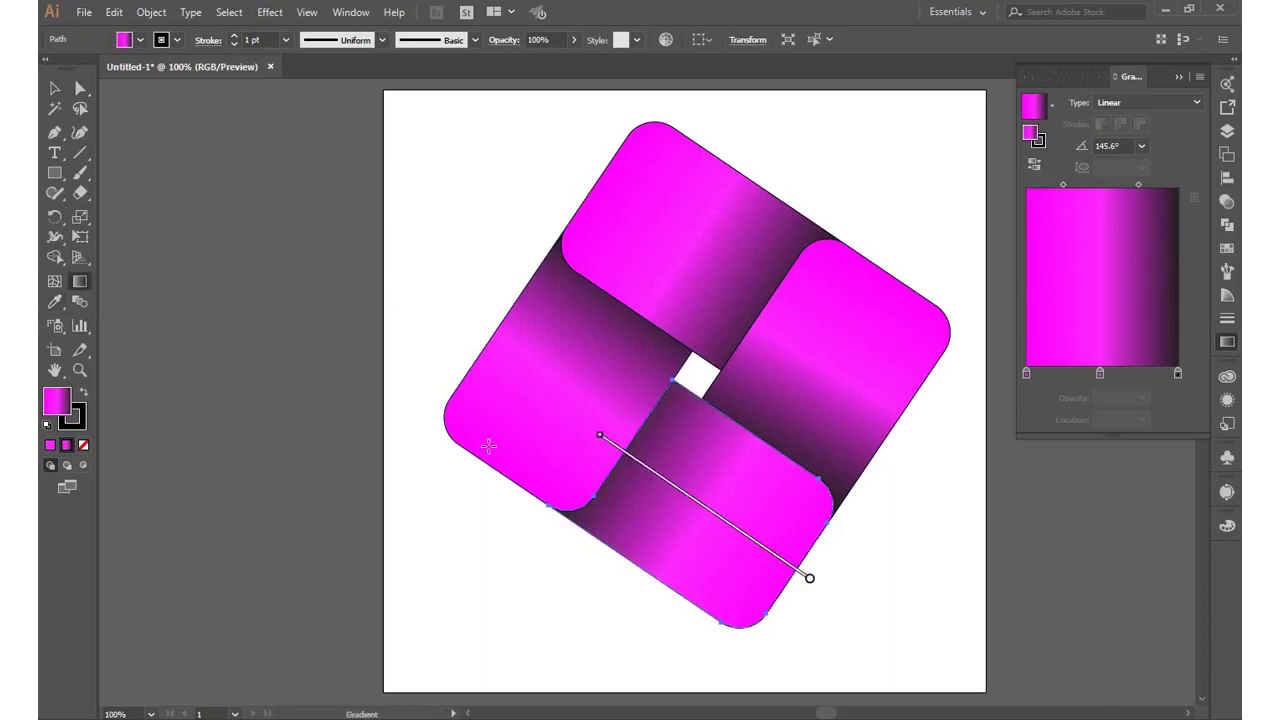
drag(707, 513, 722, 526)
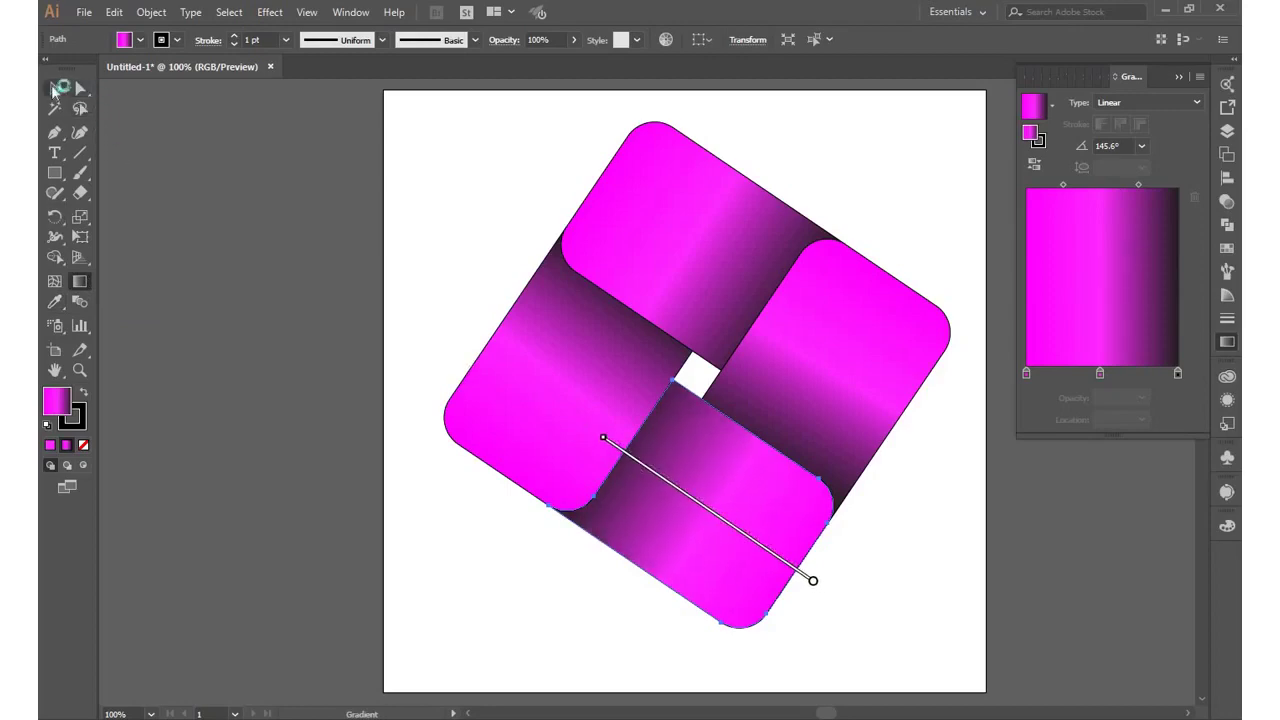
click(55, 88)
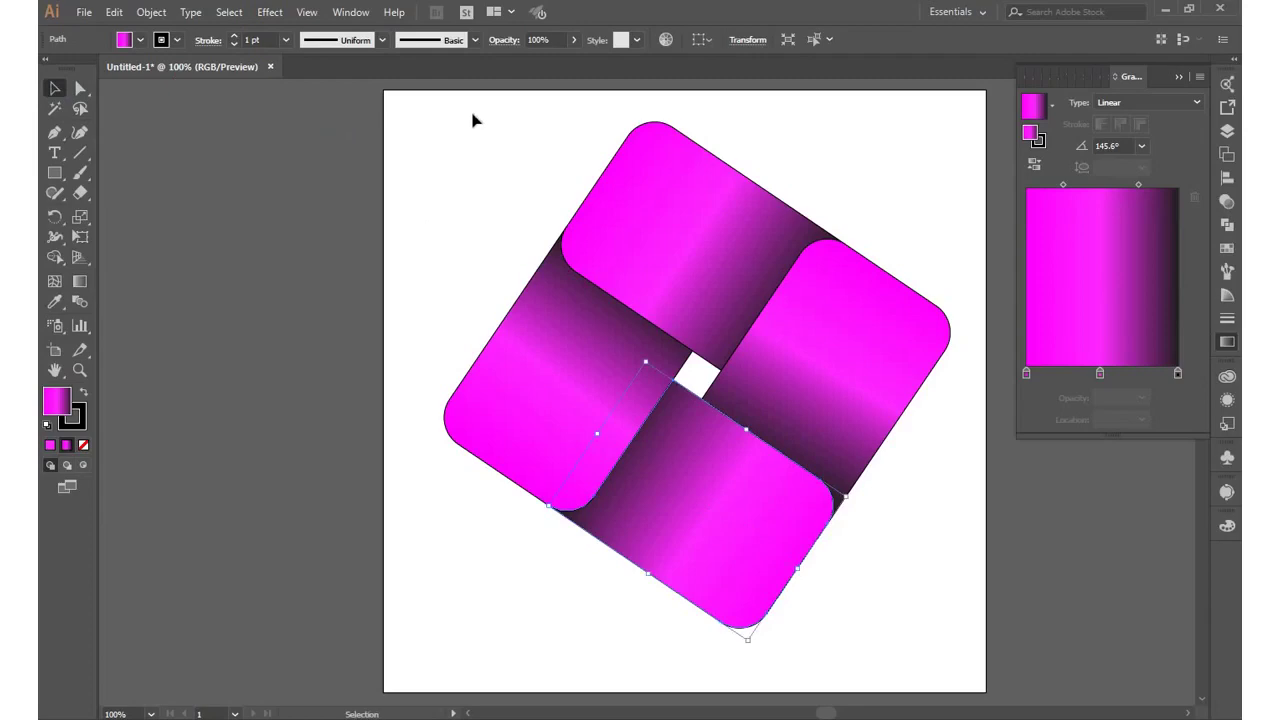
- Select all four rounded rectangles and set their stroke to None
mouse_move(469, 109)
mouse_down()
mouse_move(870, 586)
mouse_move(949, 660)
mouse_up()
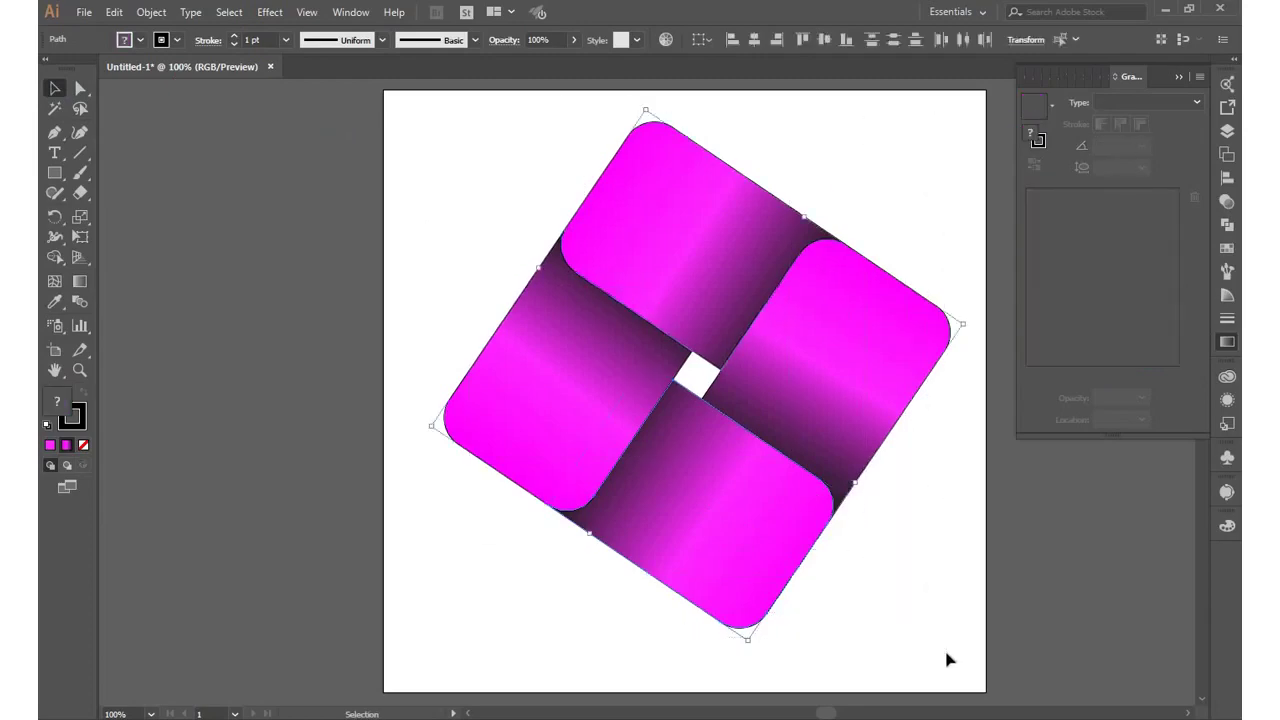
click(84, 446)
click(84, 446)
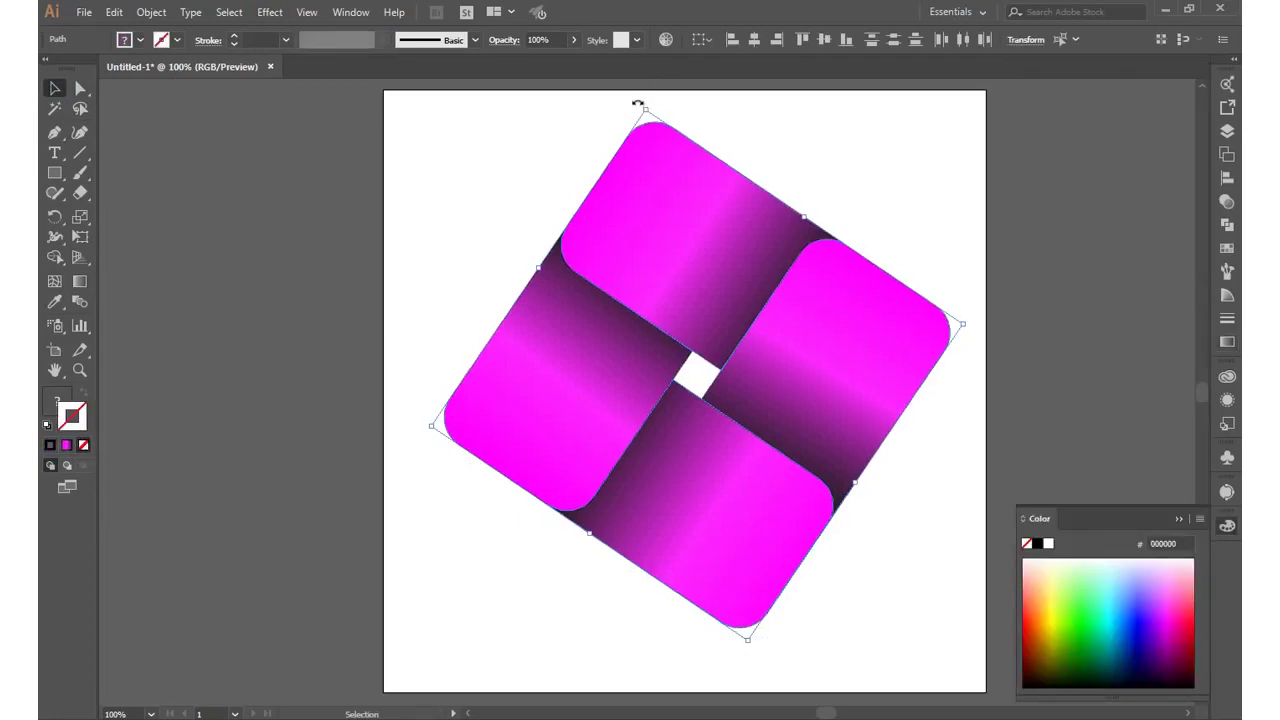
- Rotate the whole logo about 50° into an upright diamond, then deselect
drag(644, 101, 665, 101)
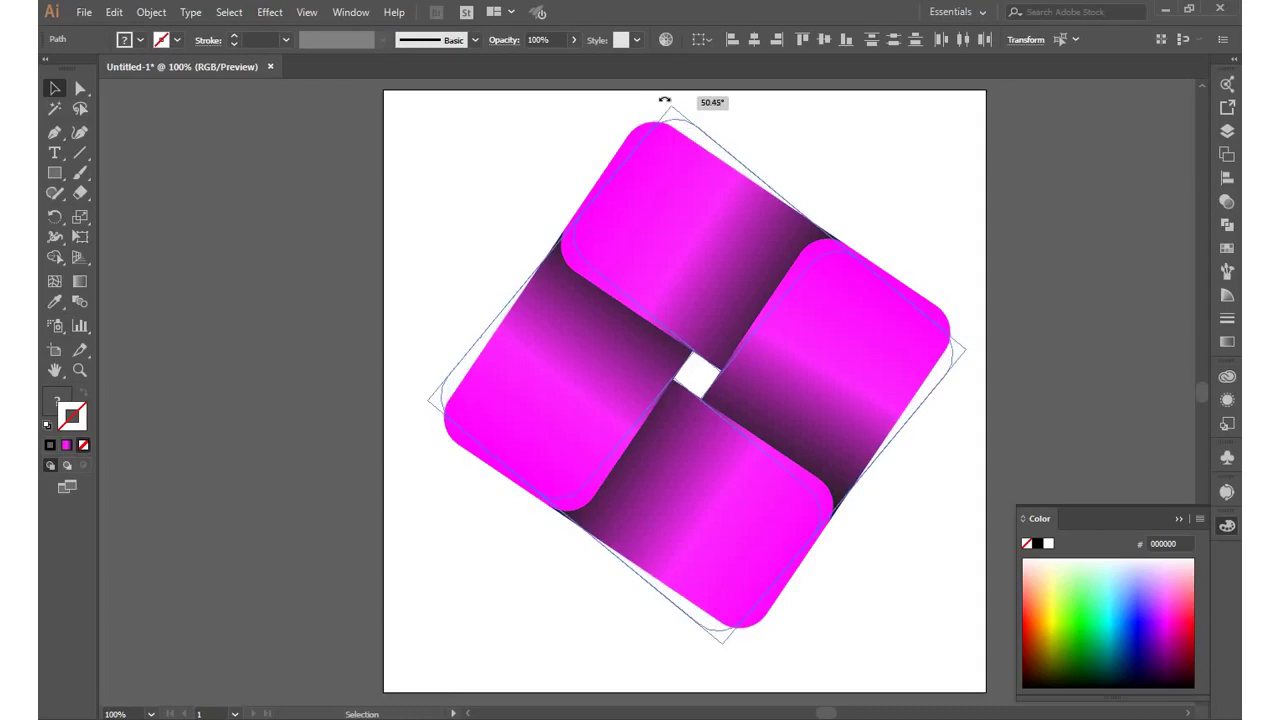
drag(665, 101, 677, 105)
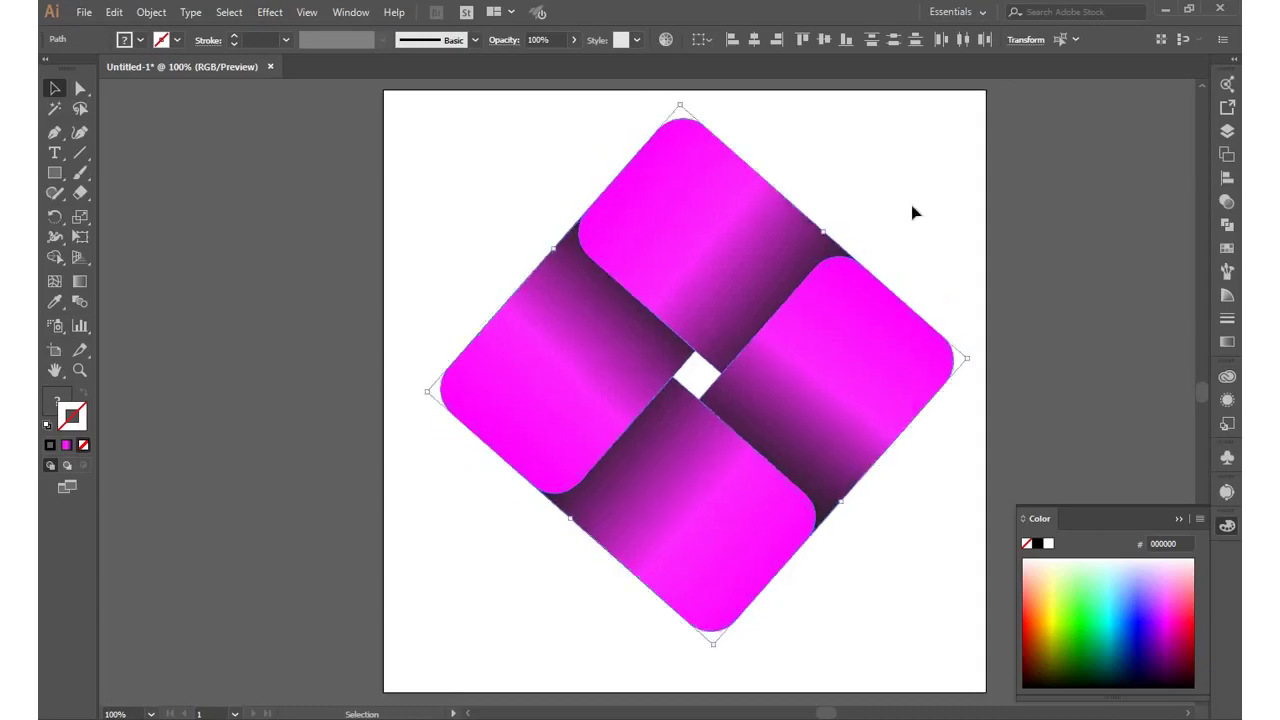
click(912, 207)
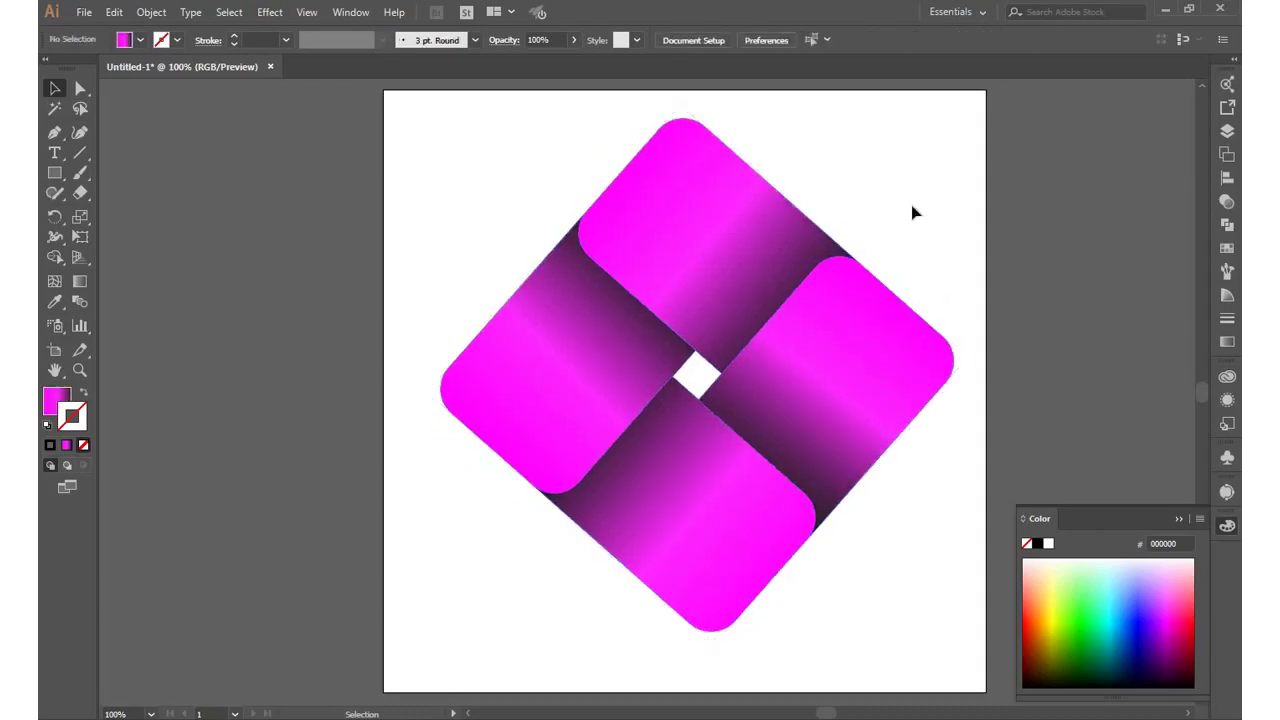